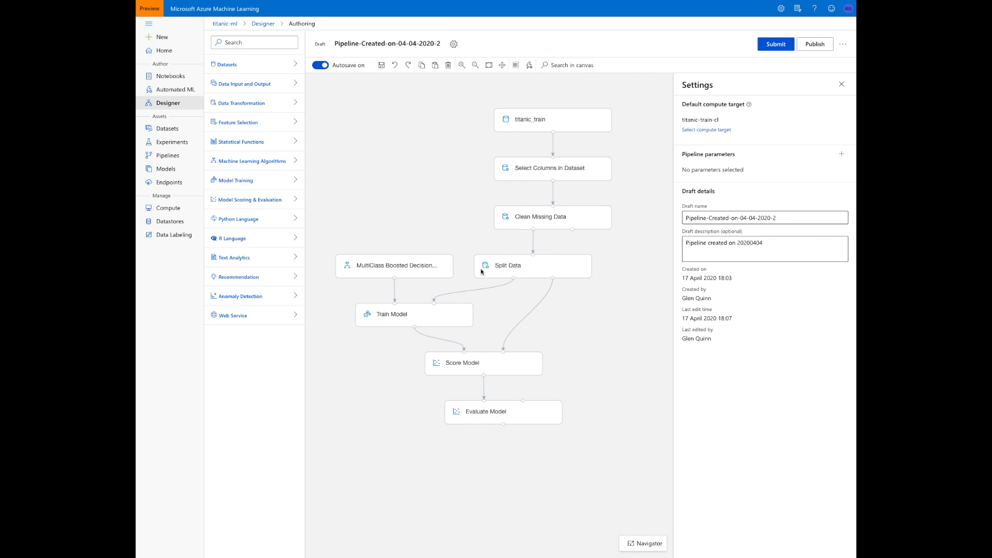
Set the column to be cleaned in the Clean Missing Data module to Age, replacing the existing entry
{"action": "left_click", "coordinate": [527, 218]}
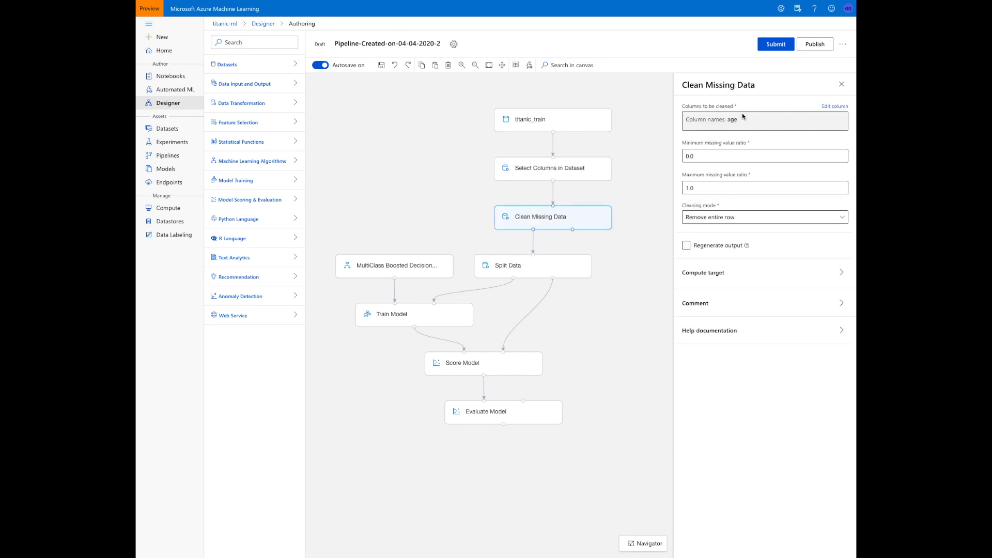
{"action": "left_click", "coordinate": [824, 107]}
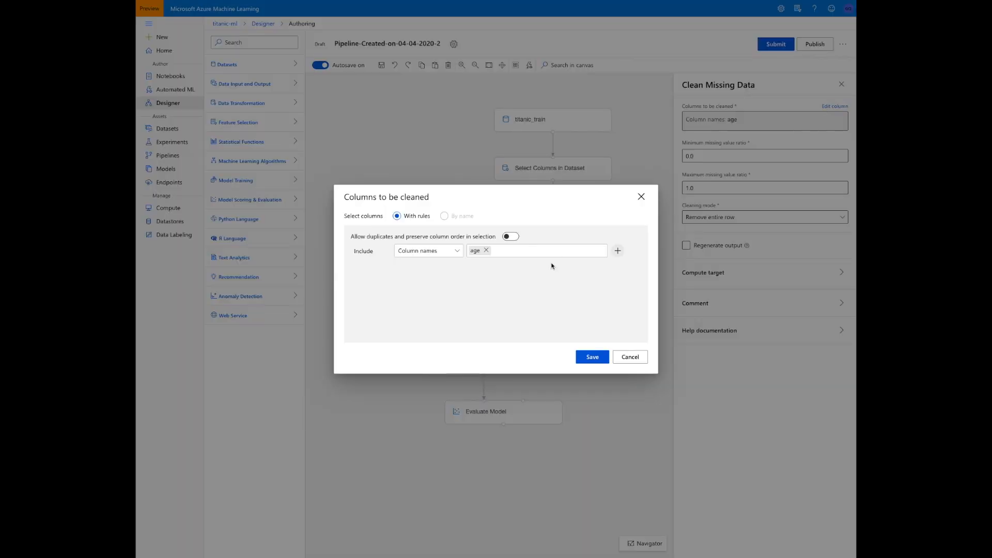
{"action": "left_click", "coordinate": [487, 251]}
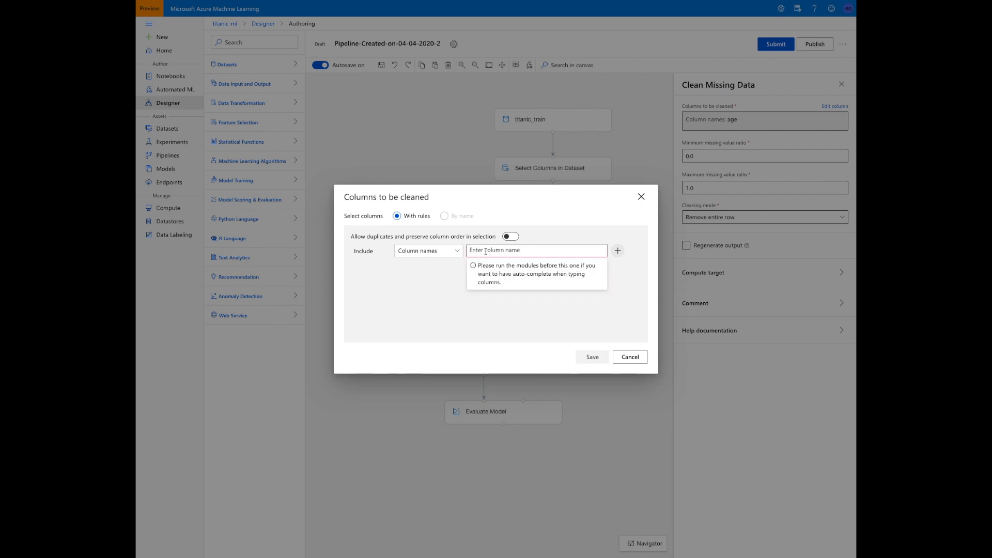
{"action": "type", "text": "Age"}
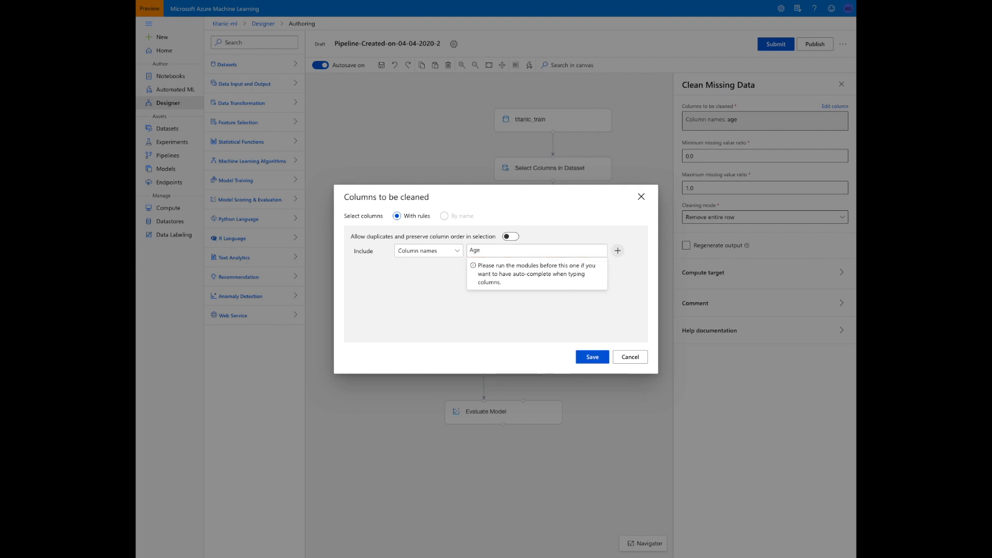
{"action": "left_click", "coordinate": [591, 357]}
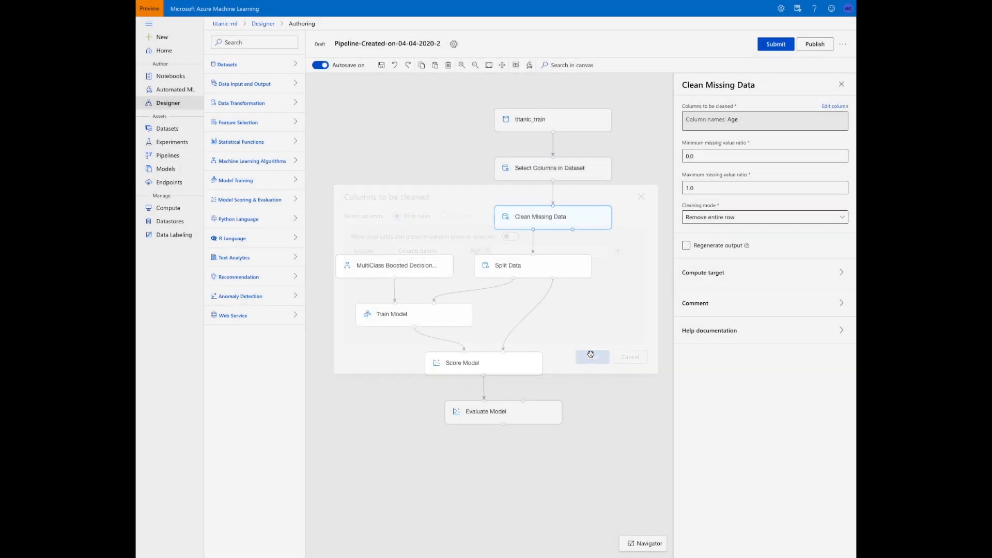
Replace the Train Model module's label column with Survived and save the selection
{"action": "left_click", "coordinate": [437, 308]}
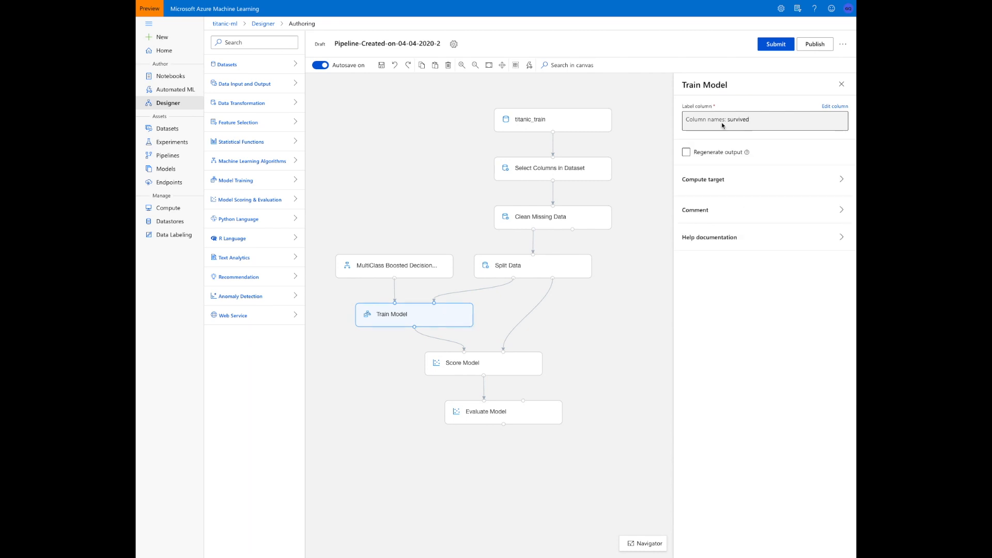
{"action": "left_click", "coordinate": [832, 107]}
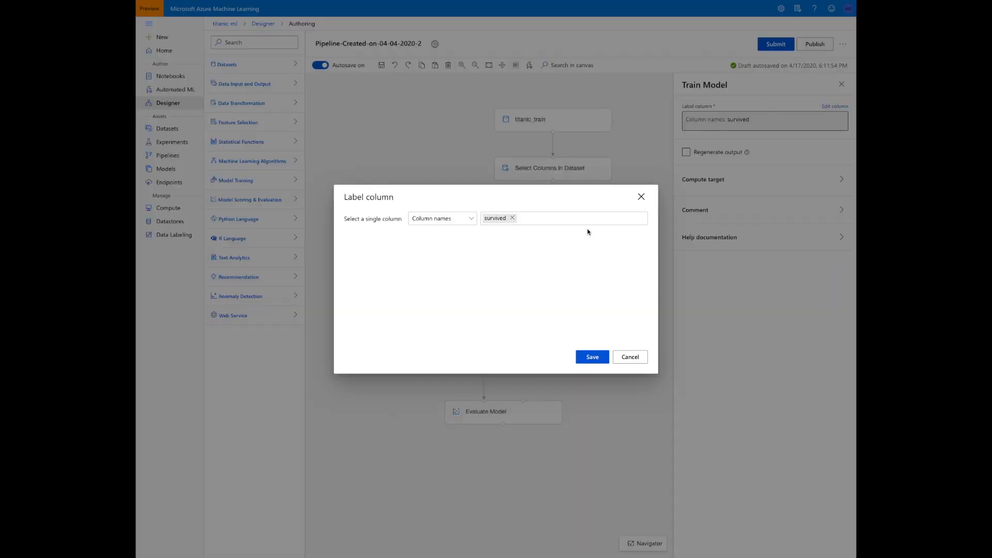
{"action": "left_click", "coordinate": [513, 217]}
{"action": "type", "text": "Survived"}
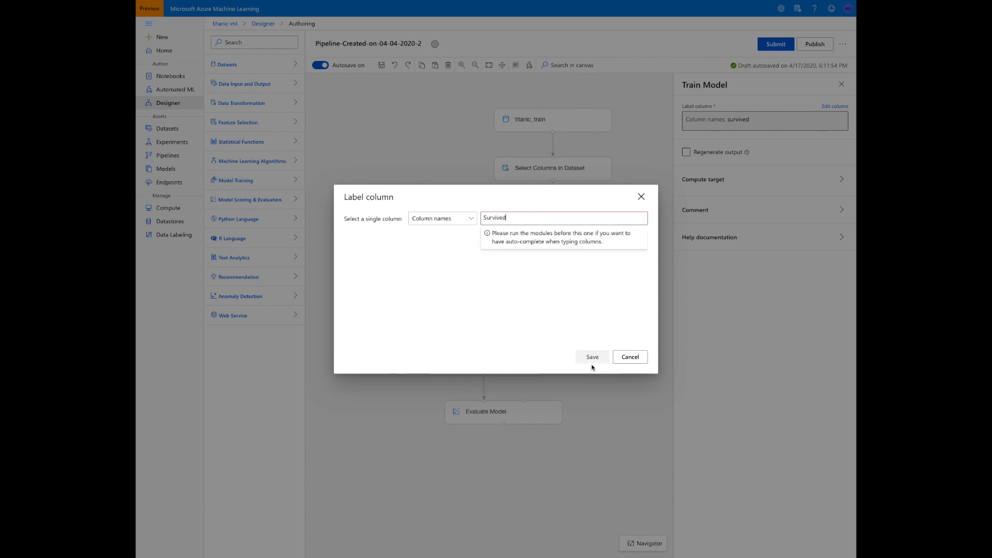
{"action": "left_click", "coordinate": [582, 331]}
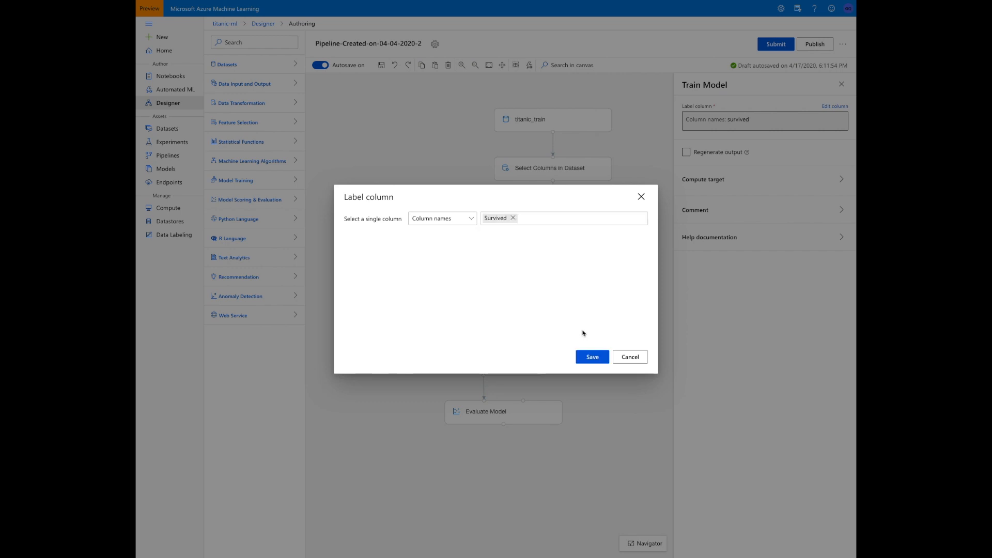
{"action": "left_click", "coordinate": [599, 359]}
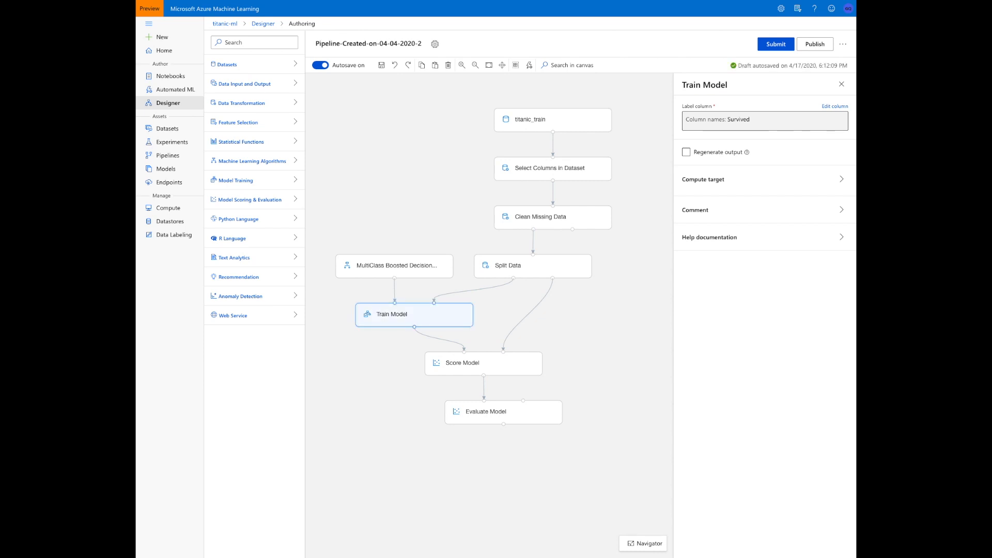
Open the titanic_train dataset and explore its column profile
{"action": "left_click", "coordinate": [176, 131]}
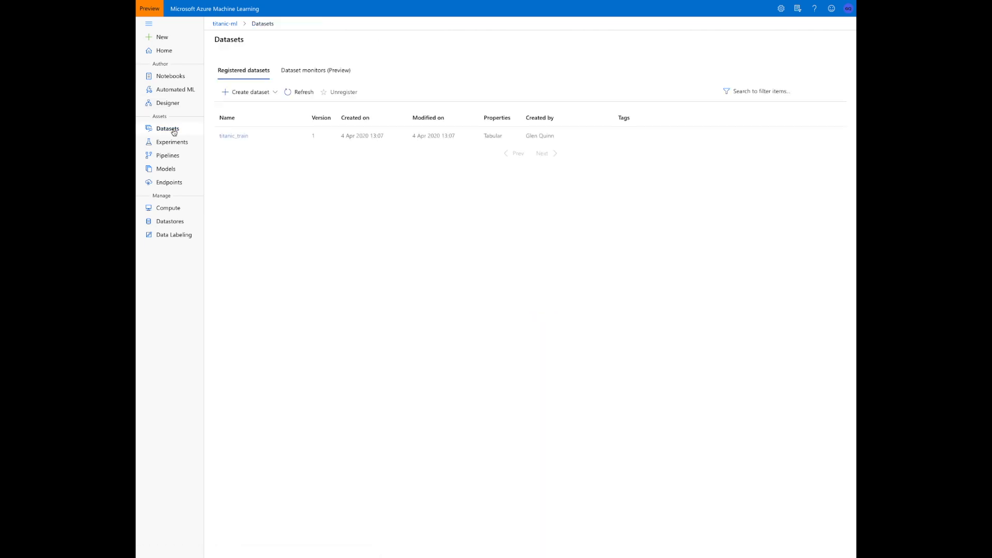
{"action": "left_click", "coordinate": [223, 135]}
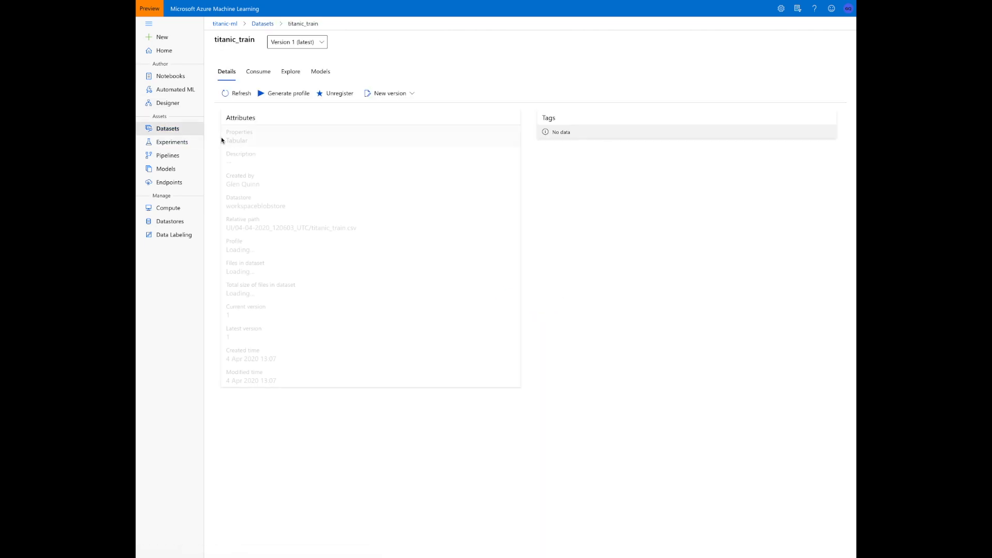
{"action": "left_click", "coordinate": [287, 73]}
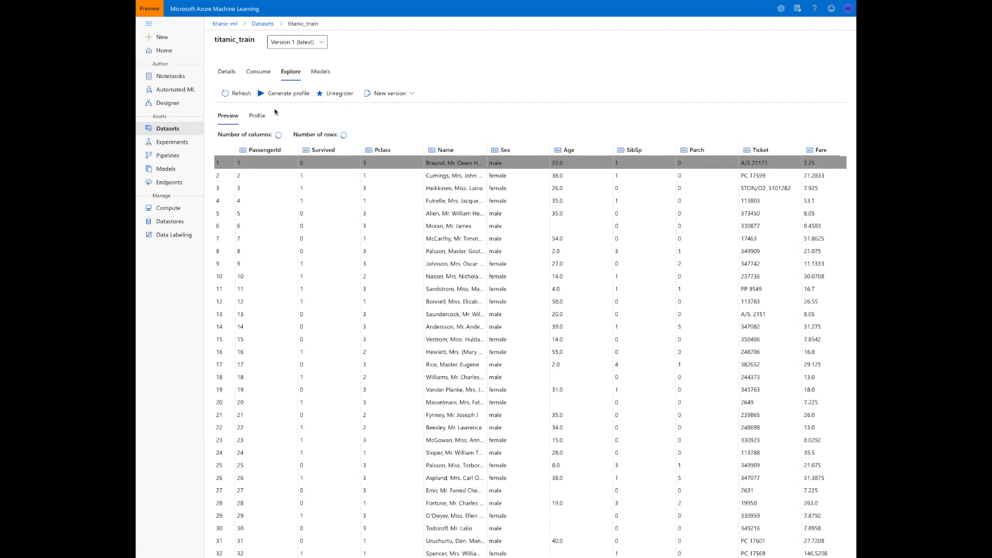
{"action": "left_click", "coordinate": [267, 118]}
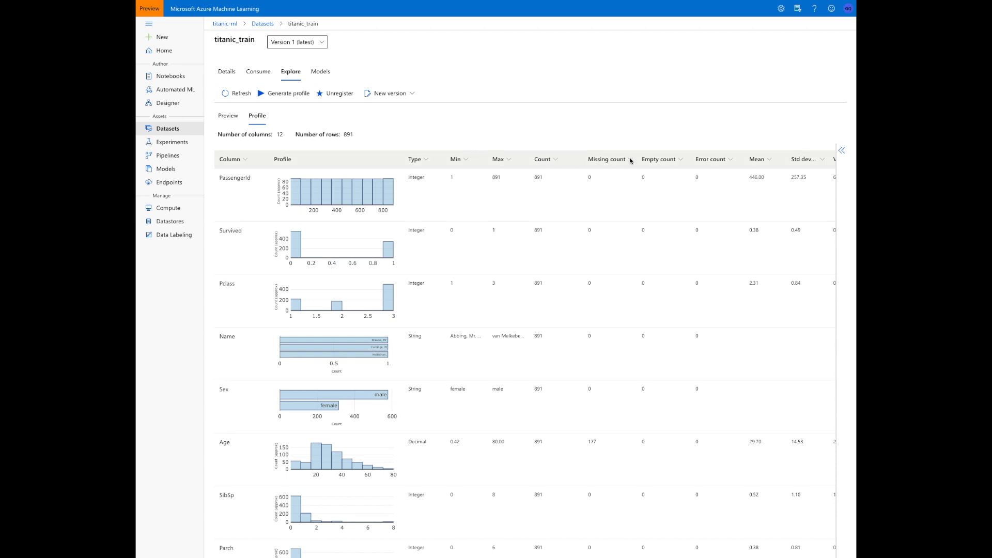
Sort the dataset profile in descending order by missing count, and by empty count
{"action": "left_click", "coordinate": [630, 160]}
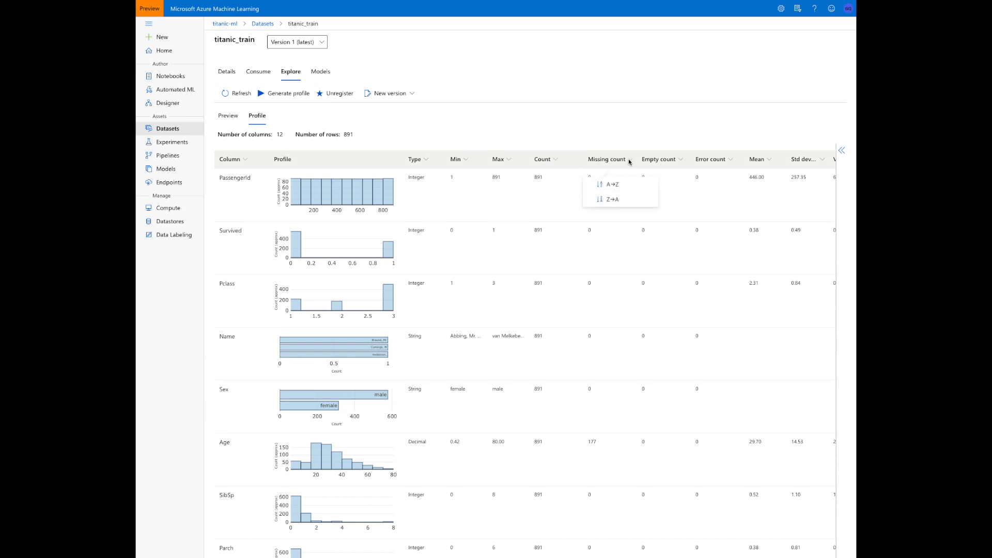
{"action": "left_click", "coordinate": [622, 198]}
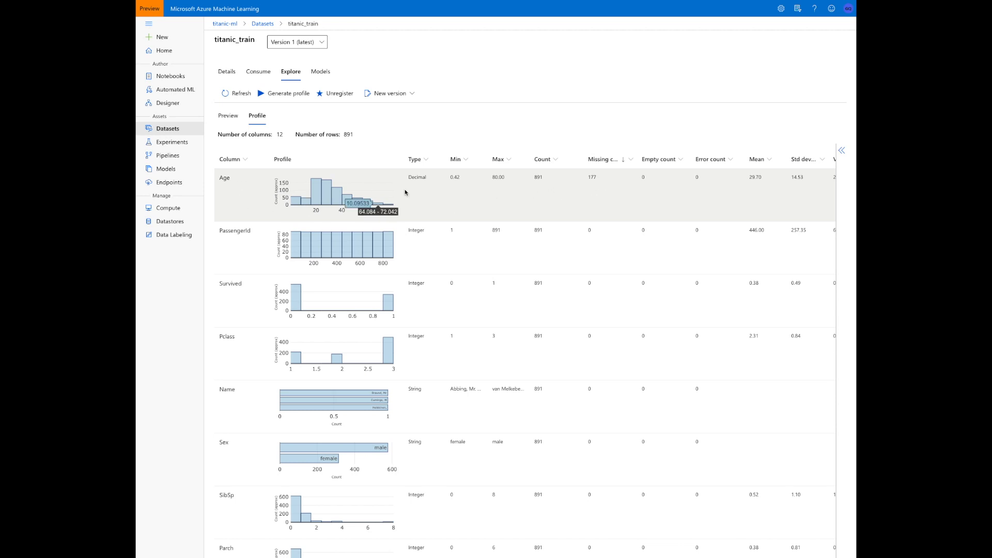
{"action": "left_click", "coordinate": [682, 159]}
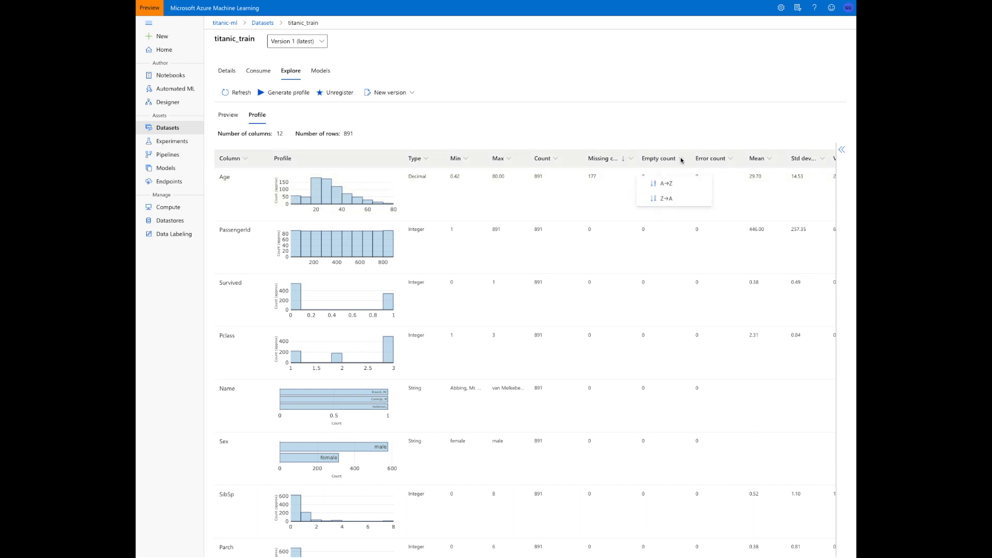
{"action": "left_click", "coordinate": [676, 198]}
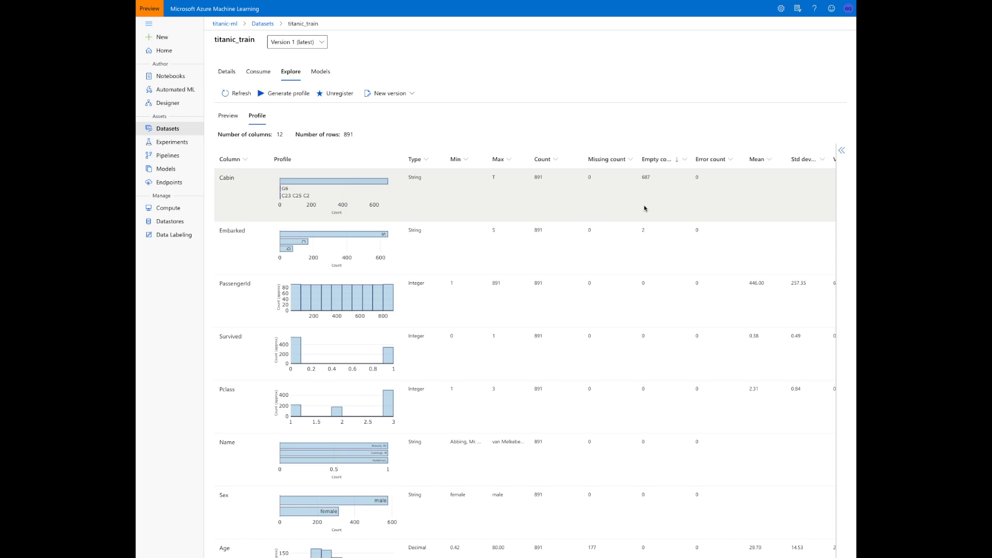
Reopen the Pipeline-Created-on-04-04-2020-2 draft and remove Cabin from the columns in Select Columns in Dataset
{"action": "left_click", "coordinate": [176, 107]}
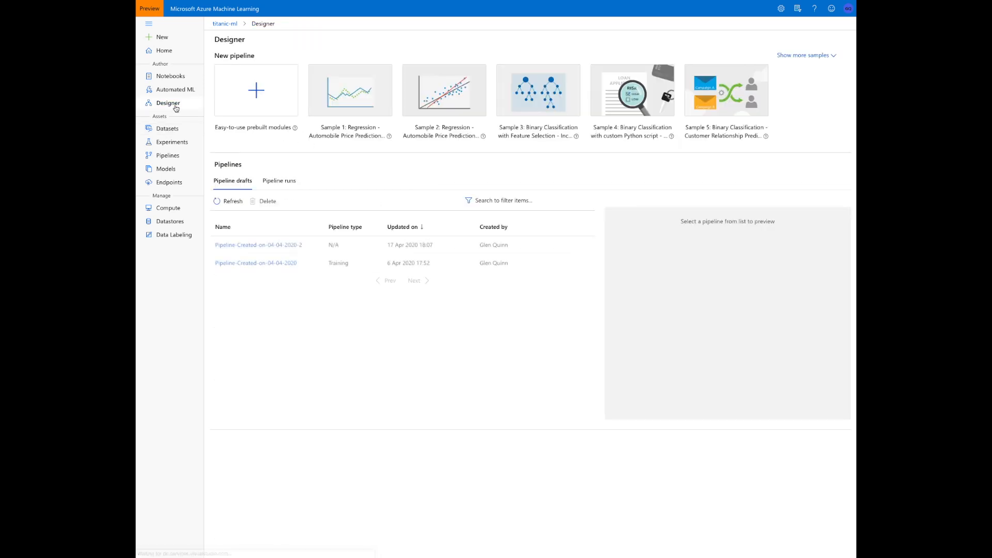
{"action": "left_click", "coordinate": [261, 251]}
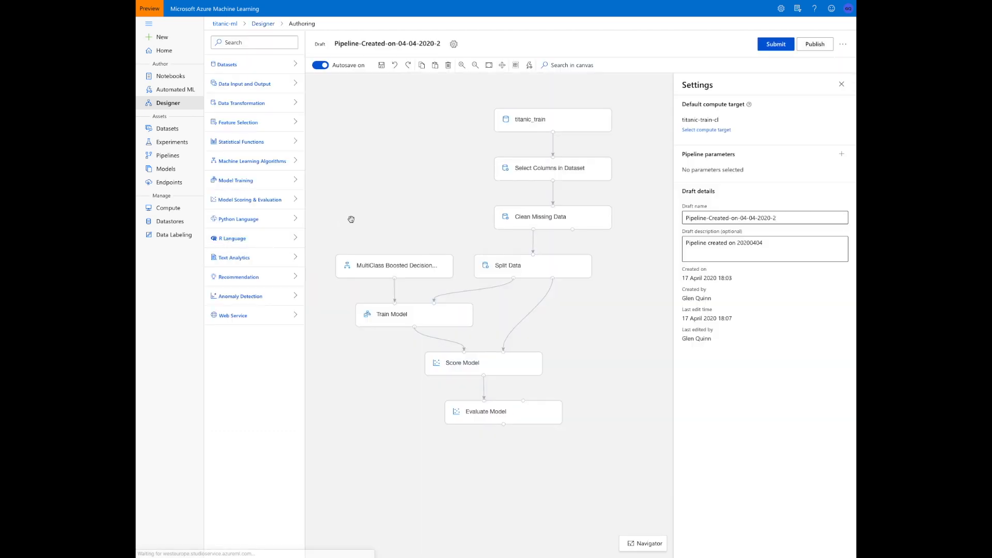
{"action": "left_click", "coordinate": [551, 167]}
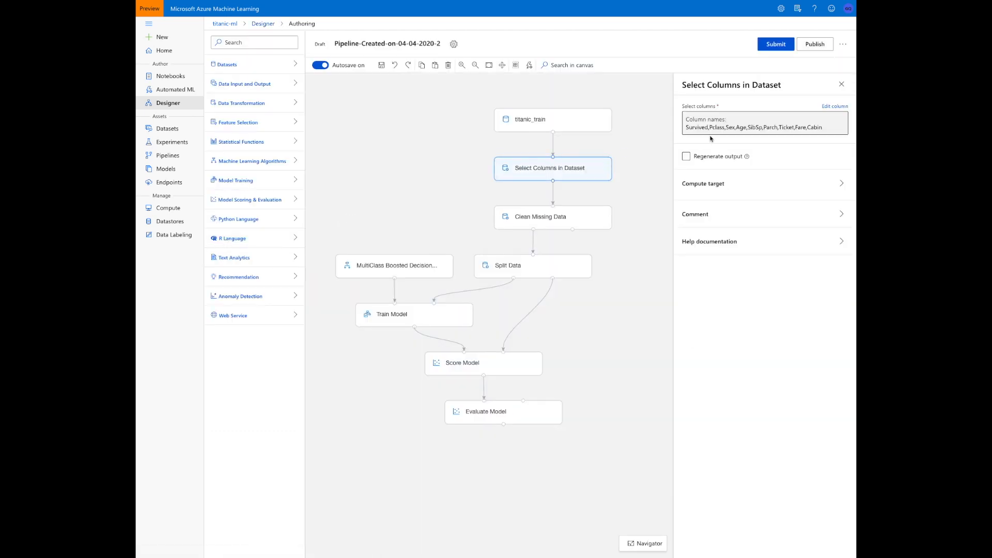
{"action": "left_click", "coordinate": [826, 108]}
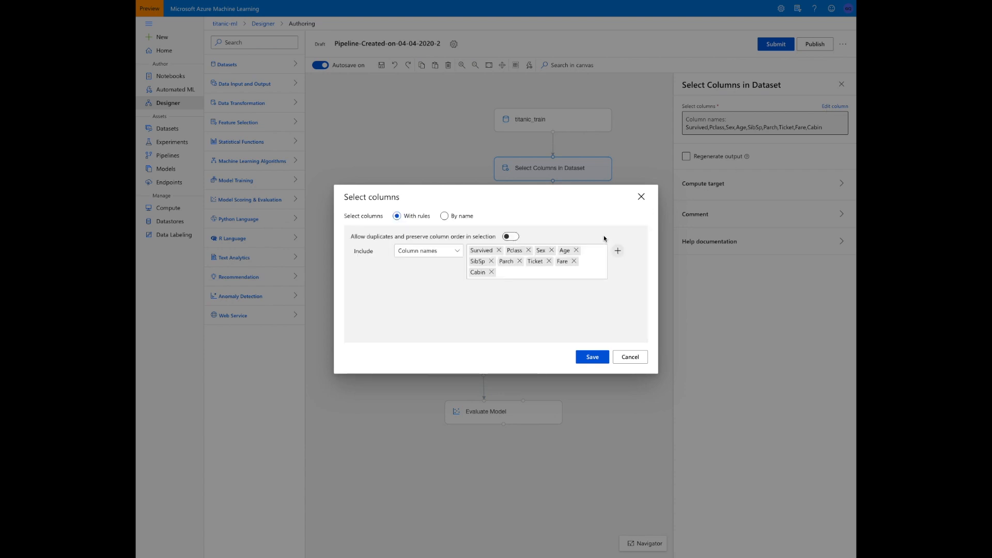
{"action": "left_click", "coordinate": [492, 273]}
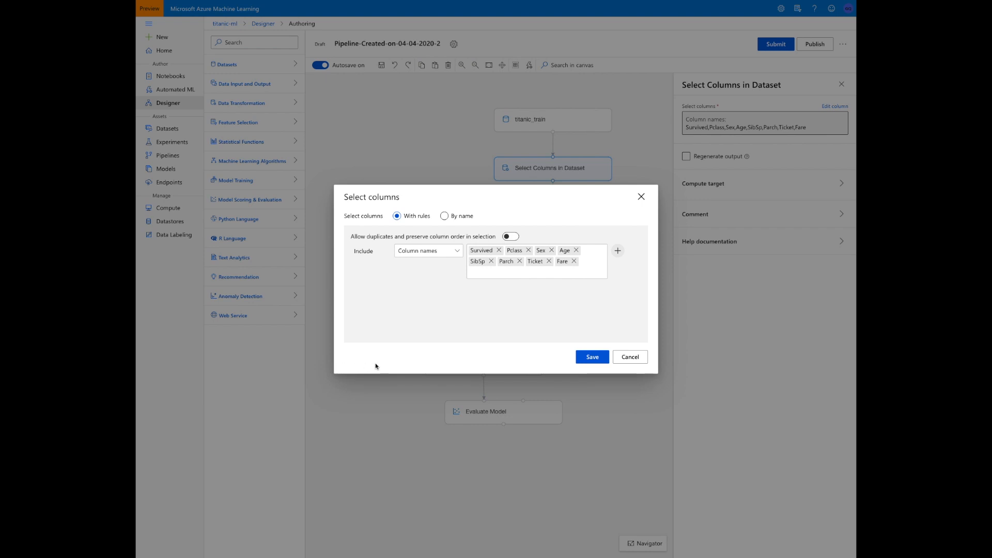
{"action": "left_click", "coordinate": [586, 358]}
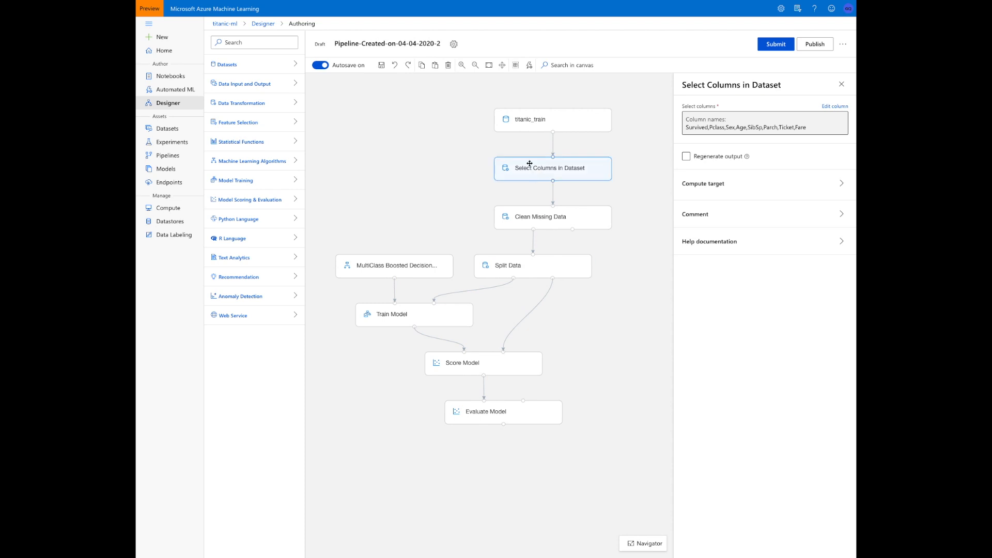
Create a new predefined compute target named train-cluster-ml as the pipeline's default compute target
{"action": "left_click", "coordinate": [453, 45]}
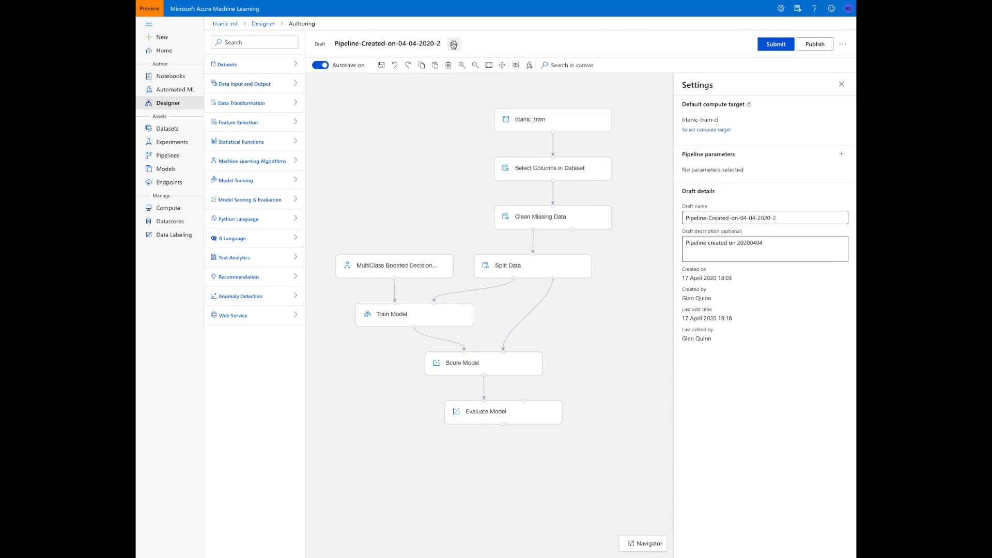
{"action": "left_click", "coordinate": [723, 130]}
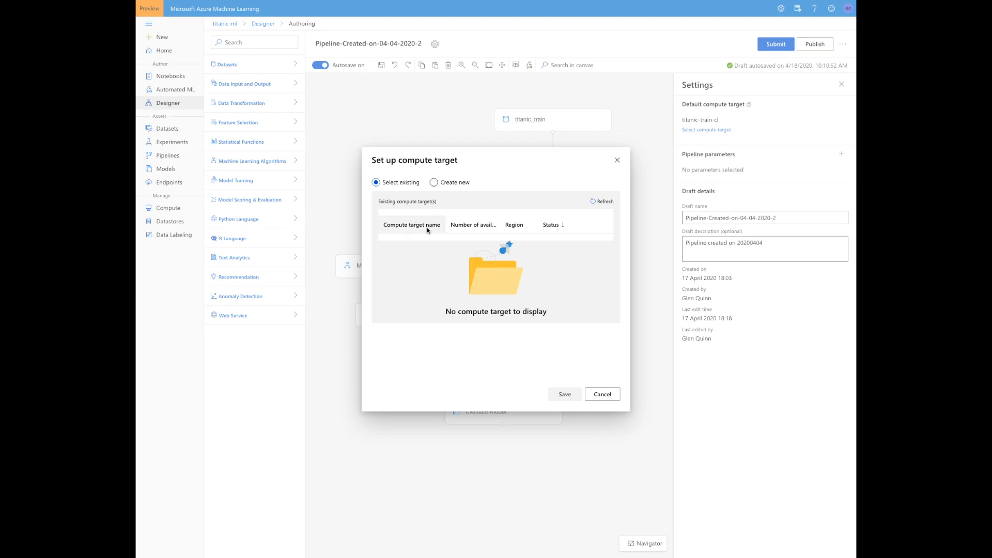
{"action": "left_click", "coordinate": [464, 183]}
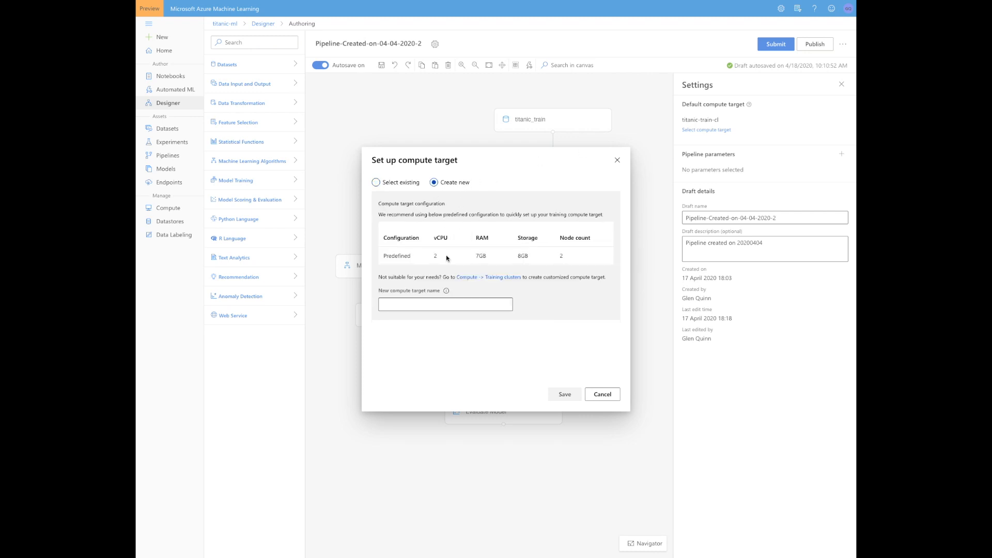
{"action": "left_click", "coordinate": [438, 301]}
{"action": "type", "text": "train"}
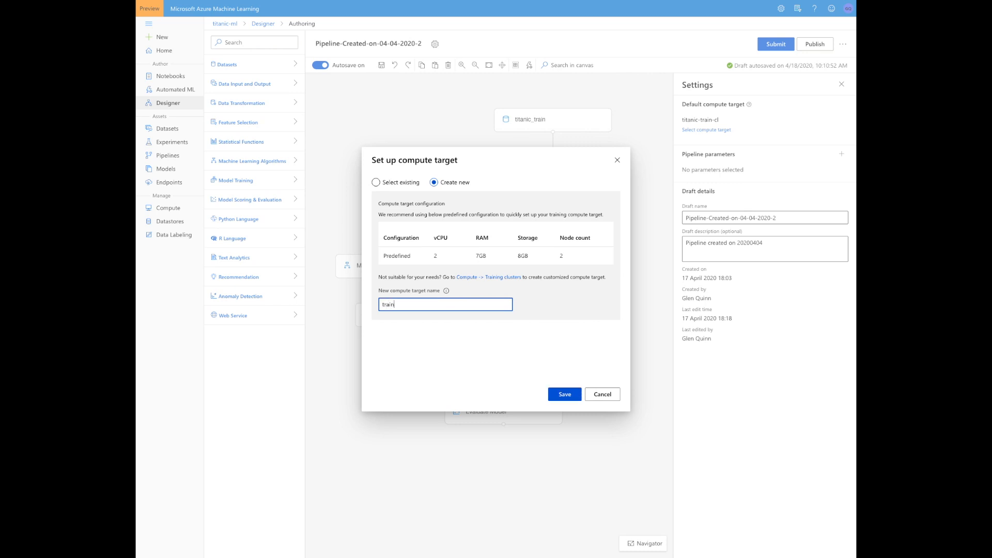
{"action": "type", "text": "-cluster-ml"}
{"action": "left_click", "coordinate": [567, 394]}
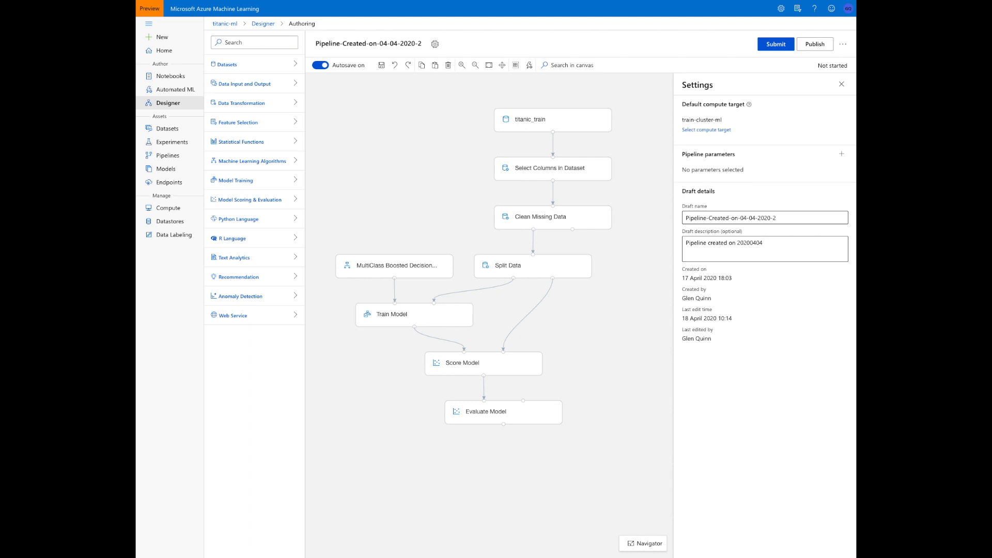
Check the provisioning state of the training clusters and return to the Pipeline-Created-on-04-04-2020-2 draft
{"action": "left_click", "coordinate": [168, 208]}
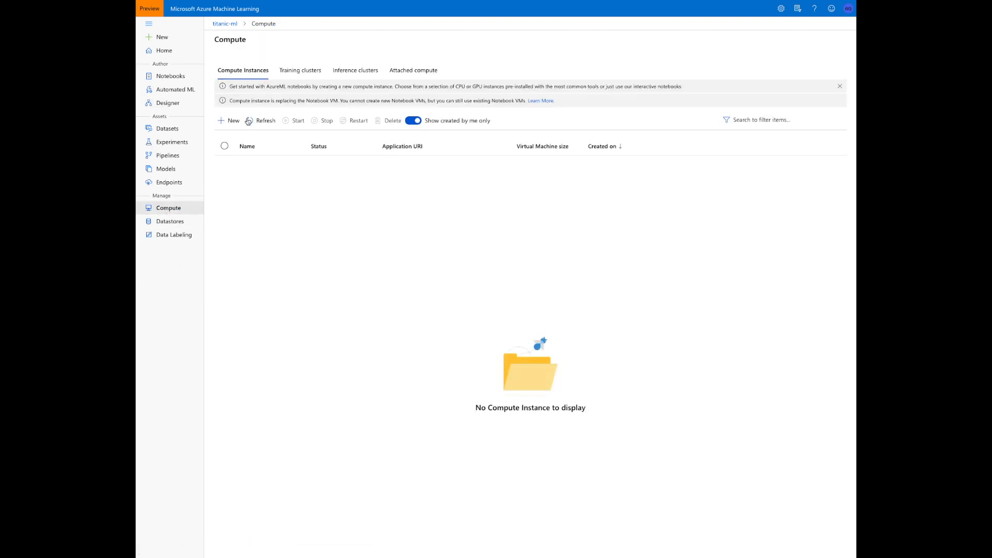
{"action": "left_click", "coordinate": [288, 72]}
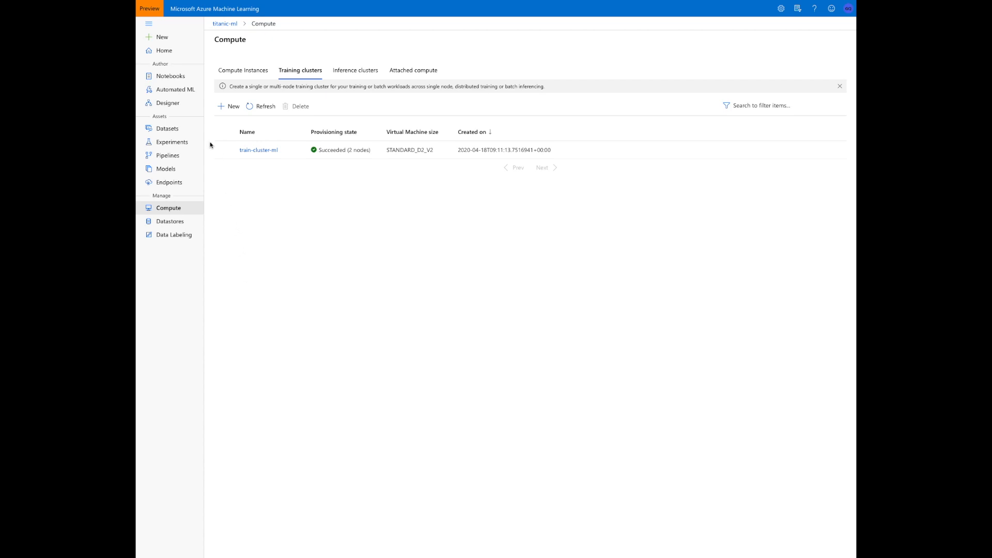
{"action": "left_click", "coordinate": [169, 104]}
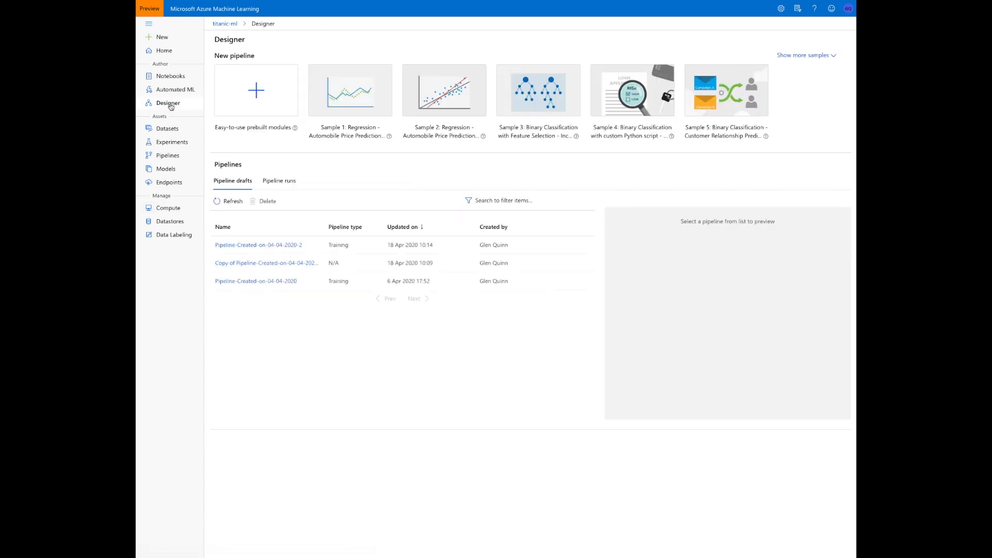
{"action": "left_click", "coordinate": [254, 245]}
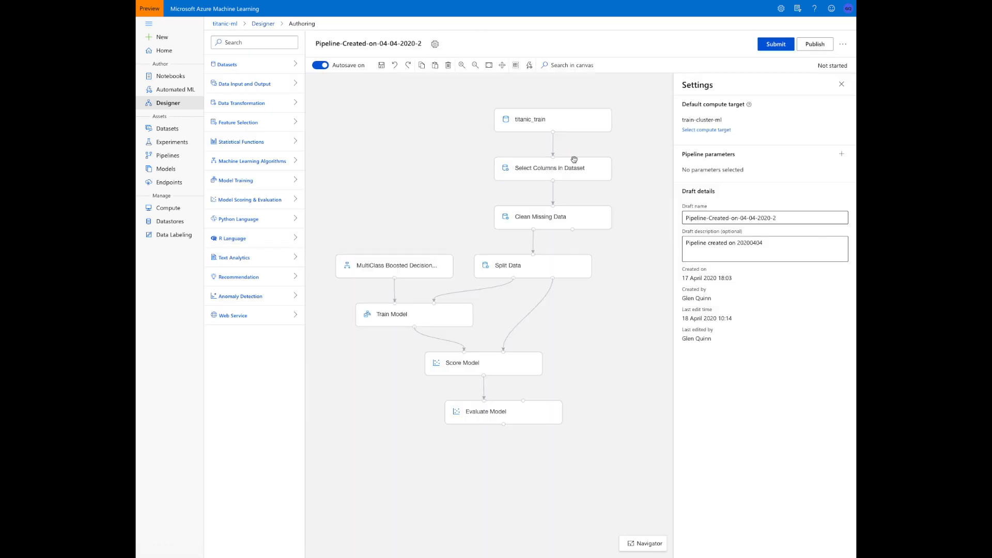
Submit the pipeline run under a new experiment named titanic-train-ml-exp
{"action": "left_click", "coordinate": [776, 45]}
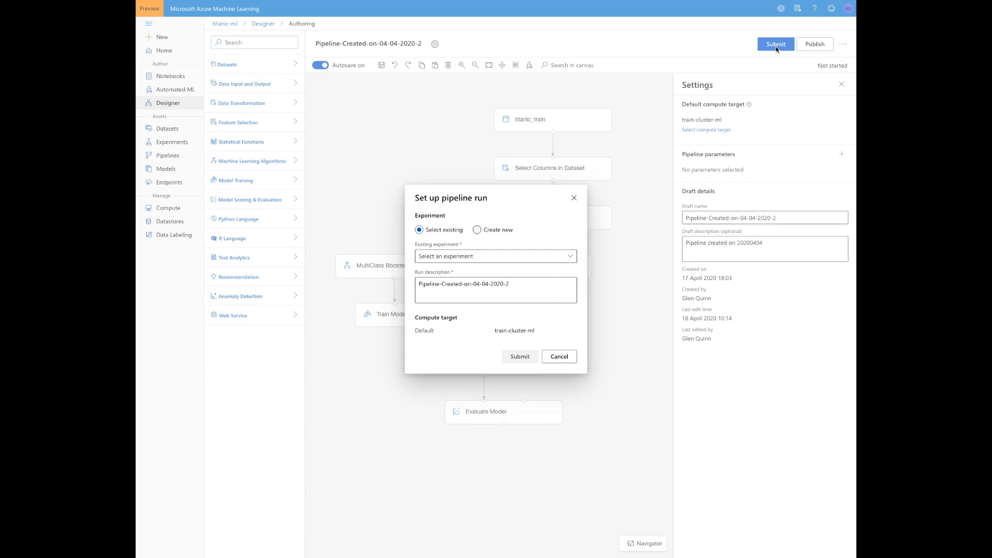
{"action": "left_click", "coordinate": [506, 230]}
{"action": "left_click", "coordinate": [480, 251]}
{"action": "type", "text": "tit"}
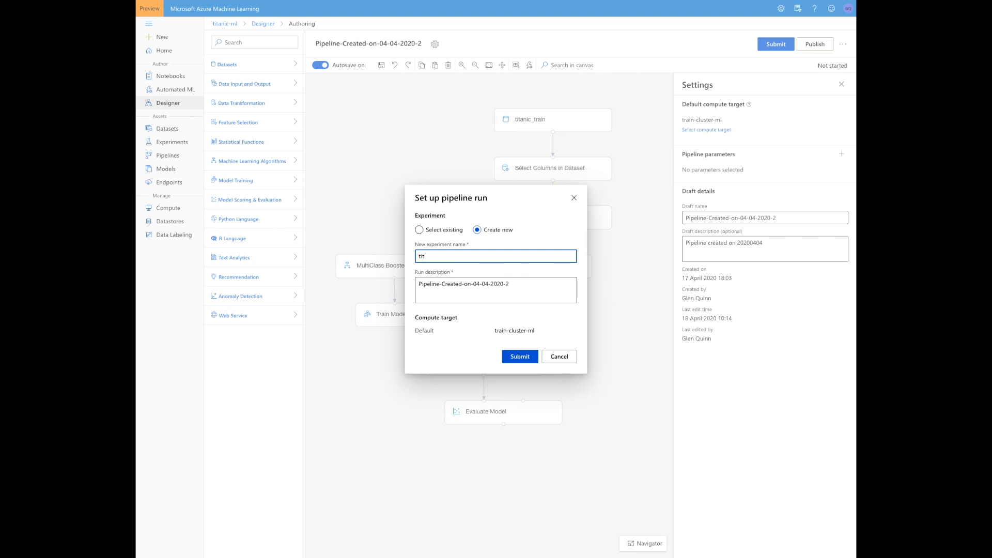
{"action": "type", "text": "anic-train-ml-exp"}
{"action": "left_click", "coordinate": [528, 363]}
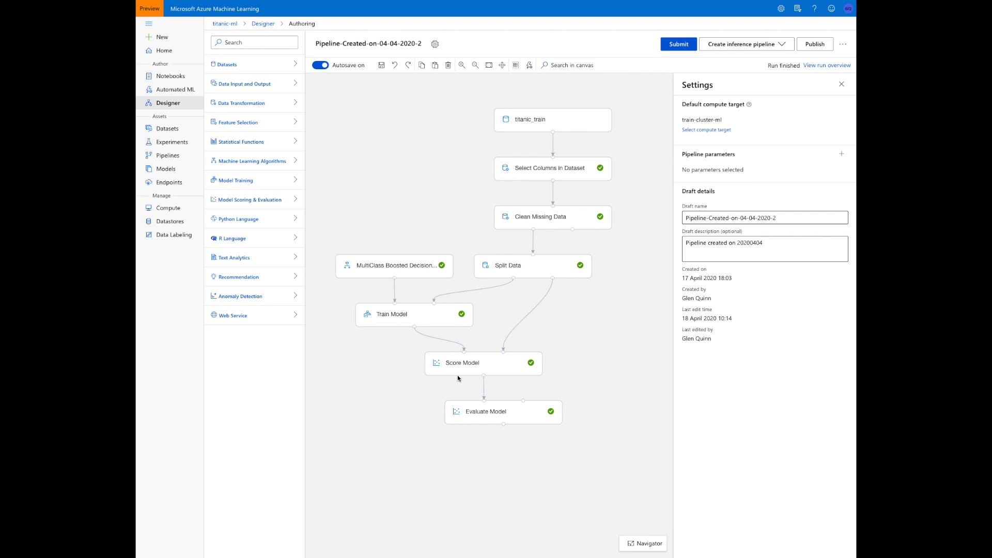
Visualize the Evaluate Model module's evaluation results, then close the visualization and deselect the module
{"action": "left_click", "coordinate": [488, 412]}
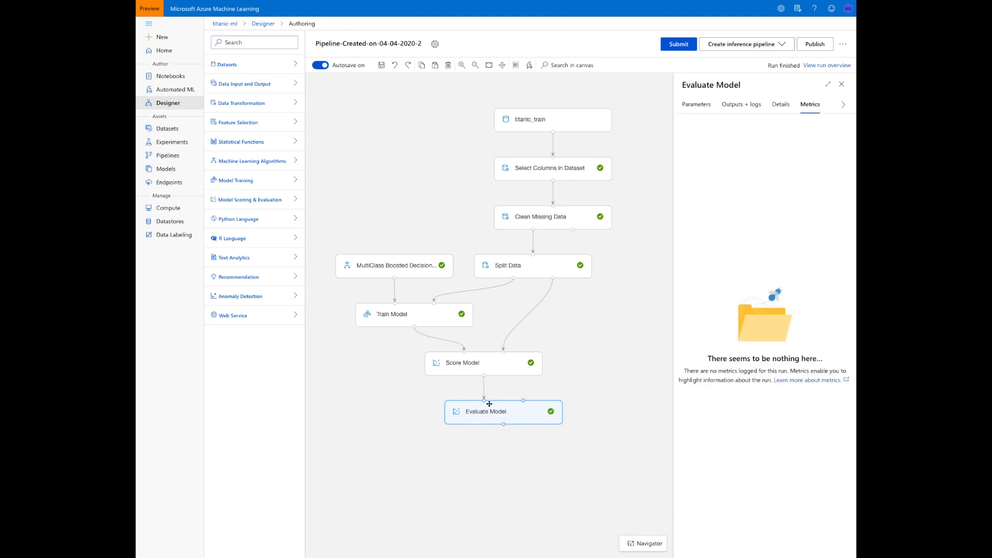
{"action": "left_click", "coordinate": [747, 104]}
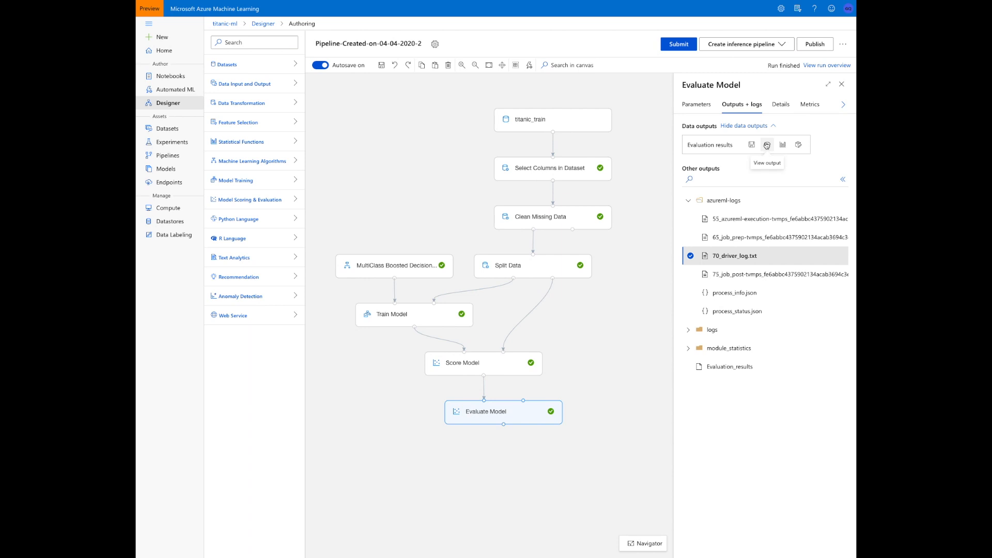
{"action": "left_click", "coordinate": [781, 144]}
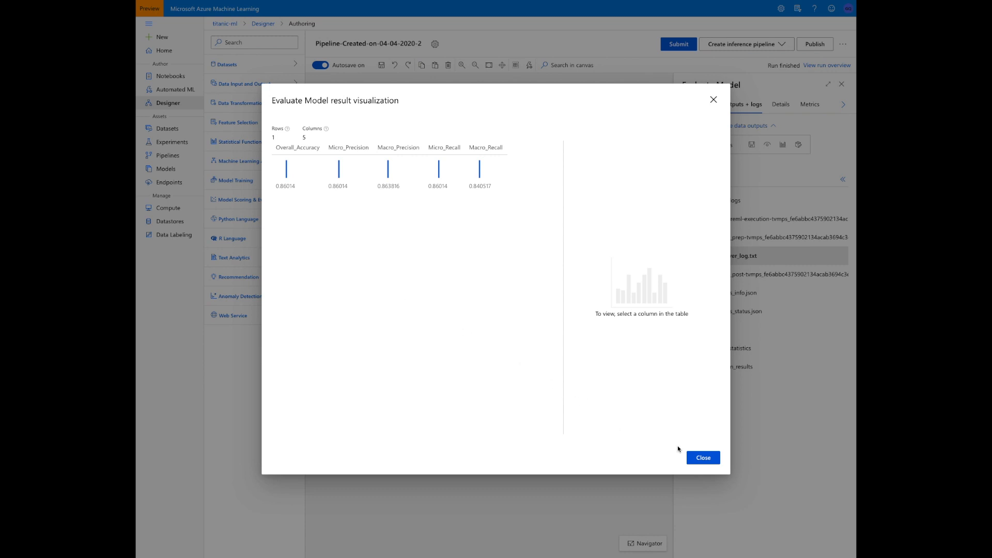
{"action": "left_click", "coordinate": [695, 457]}
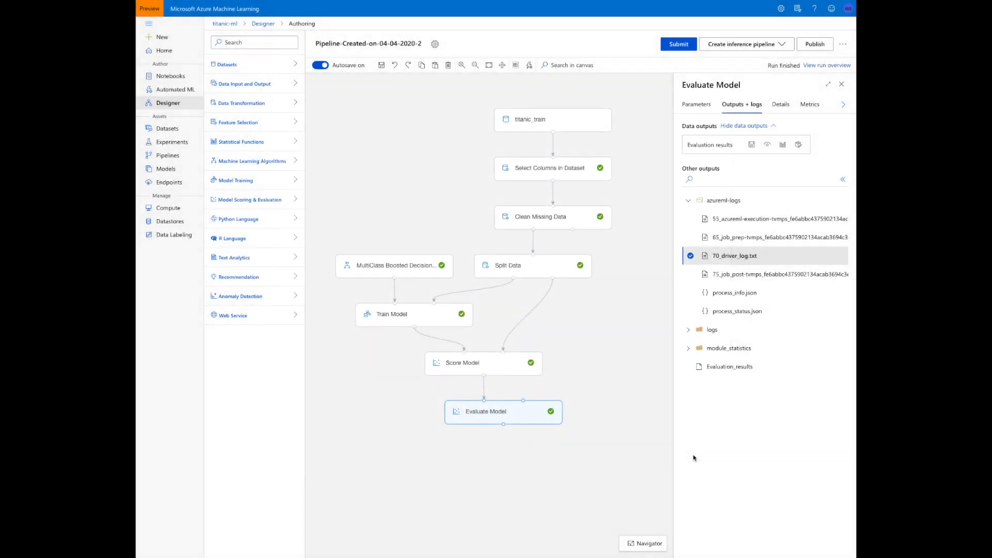
{"action": "left_click", "coordinate": [613, 405]}
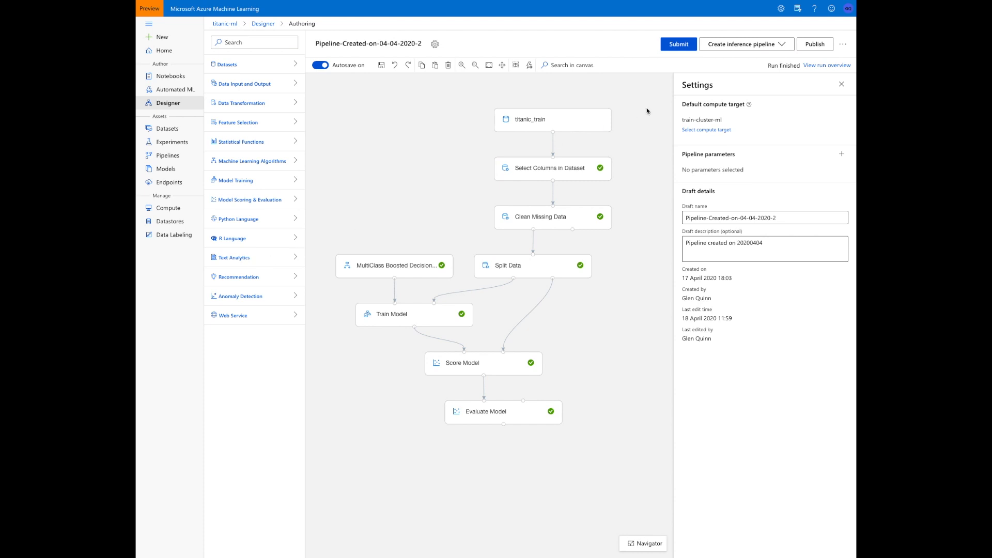
Create a real-time inference pipeline from the finished training pipeline and look over its modules
{"action": "left_click", "coordinate": [756, 44]}
{"action": "left_click", "coordinate": [755, 58]}
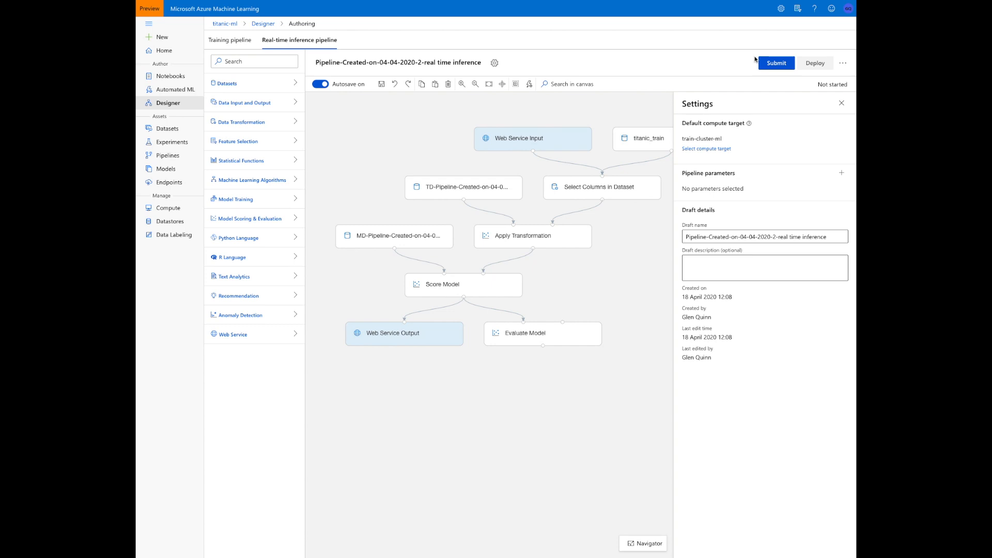
{"action": "scroll", "coordinate": [607, 127], "scroll_direction": "right", "scroll_amount": 1}
{"action": "scroll", "coordinate": [607, 127], "scroll_direction": "left", "scroll_amount": 1}
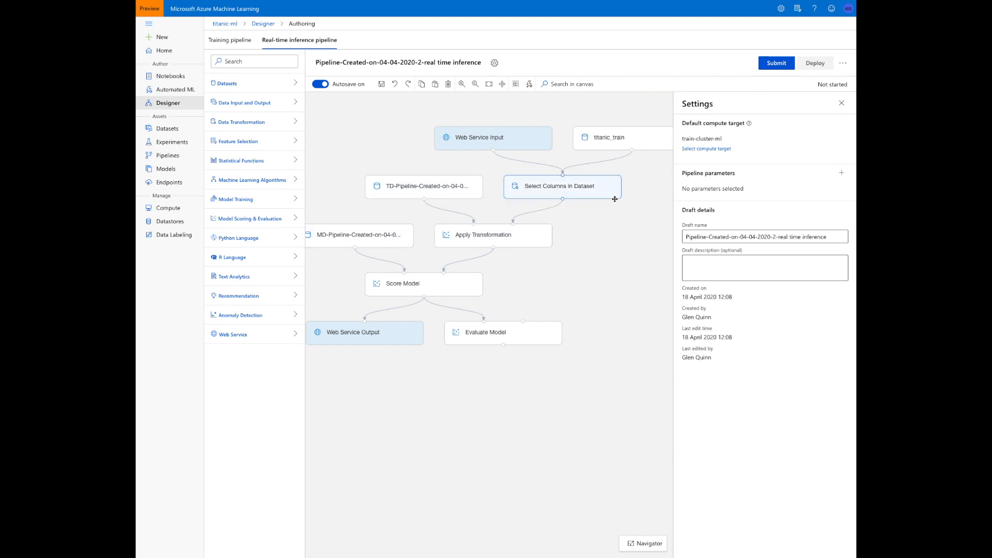
Submit the real-time inference pipeline run under the existing experiment titanic-train-ml-exp
{"action": "left_click", "coordinate": [777, 63]}
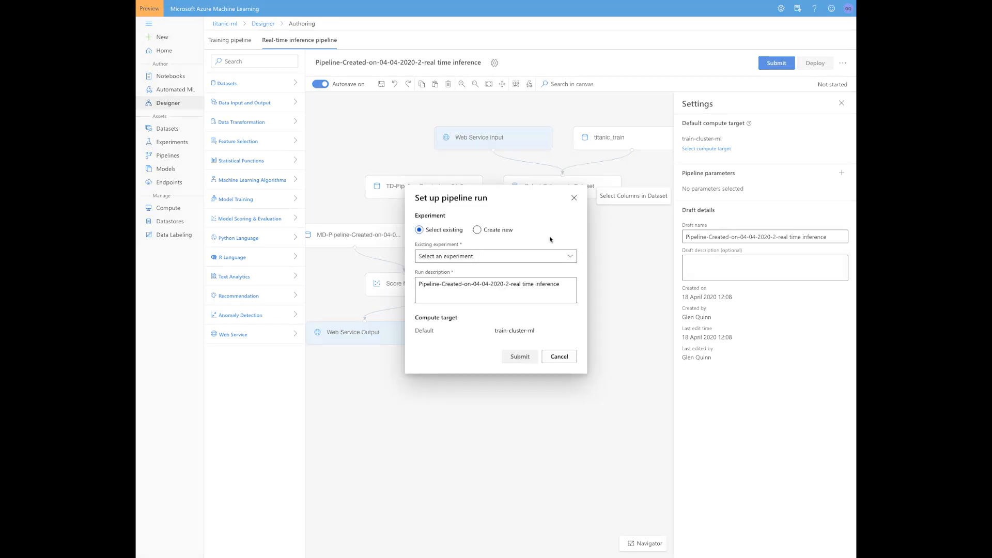
{"action": "left_click", "coordinate": [526, 256]}
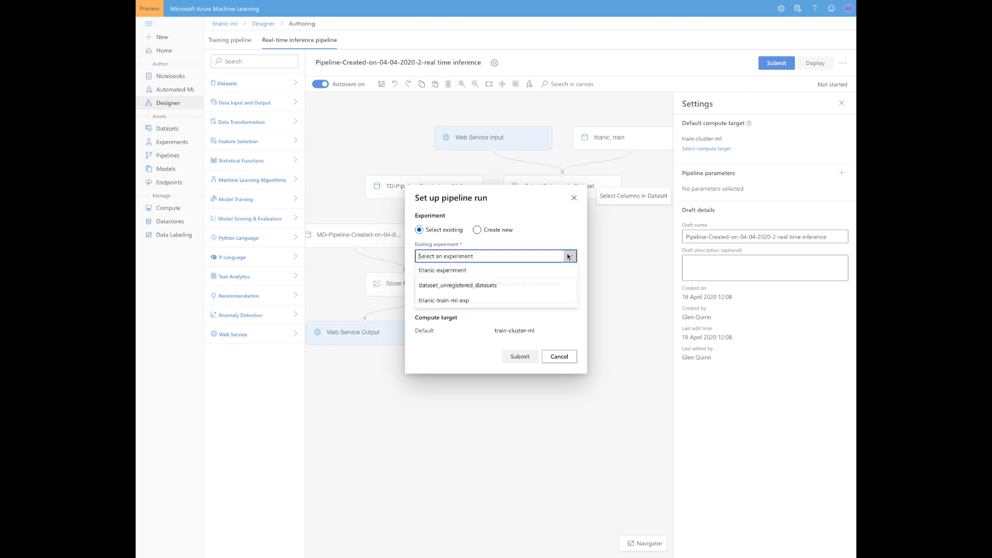
{"action": "left_click", "coordinate": [536, 299]}
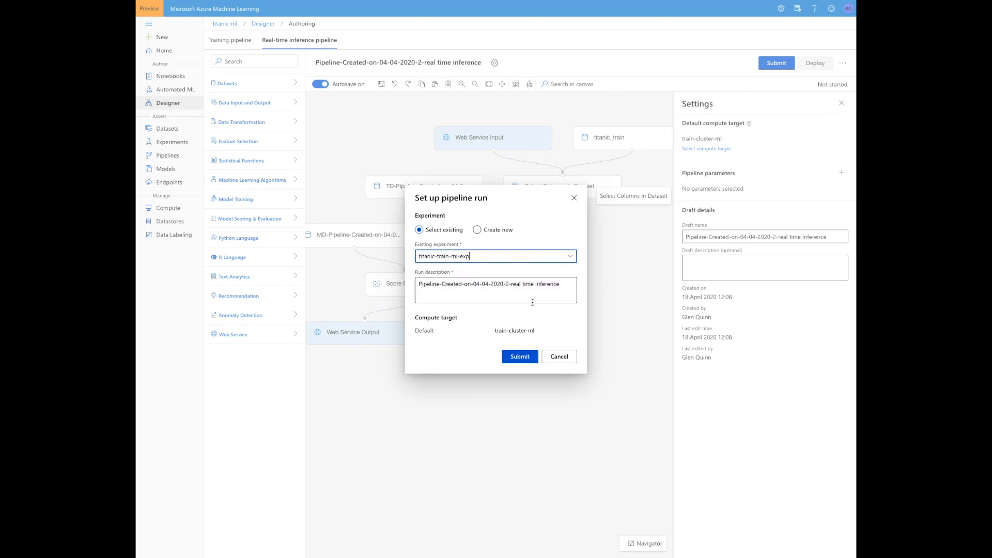
{"action": "left_click", "coordinate": [532, 358]}
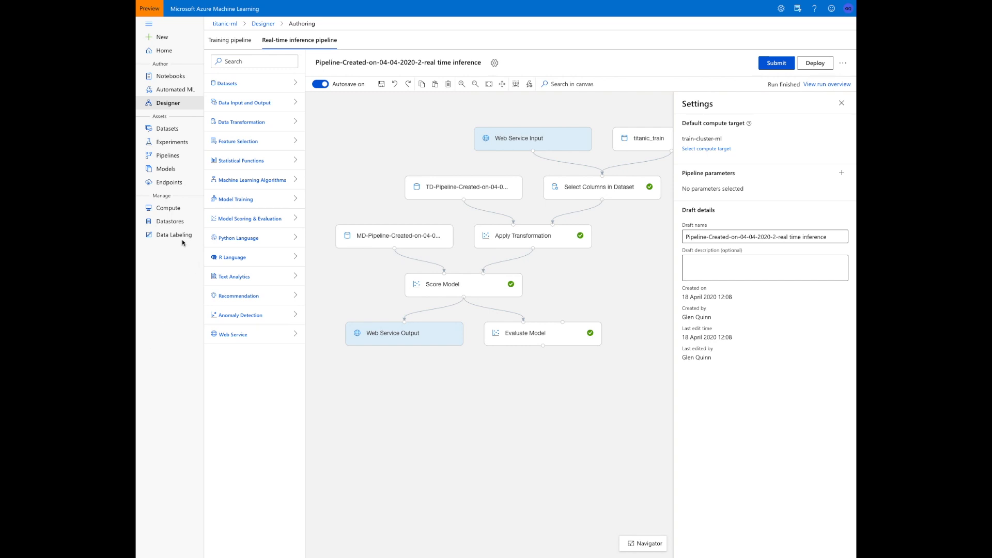
Start a new inference cluster in the workspace's compute, named titanic-aks, in the West Europe region
{"action": "left_click", "coordinate": [168, 208]}
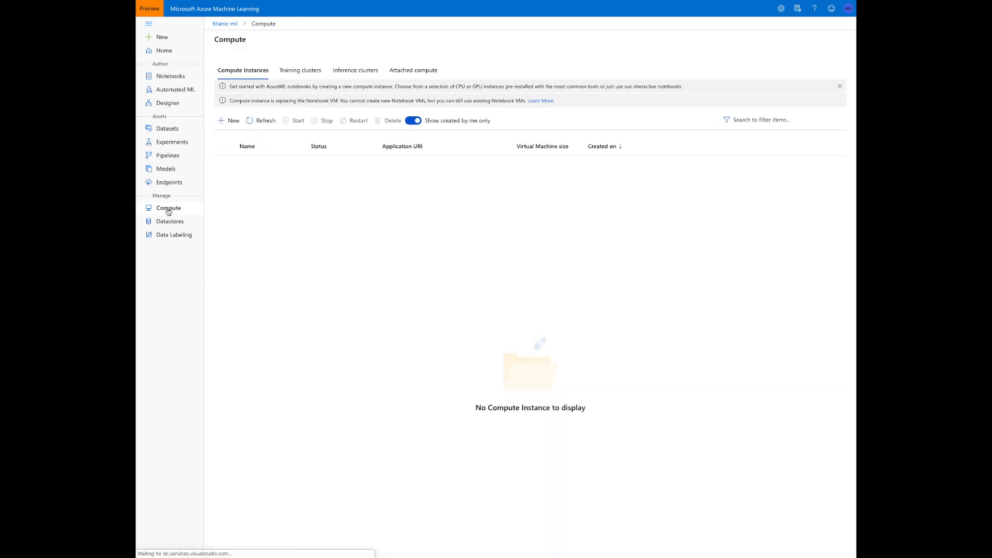
{"action": "left_click", "coordinate": [355, 74]}
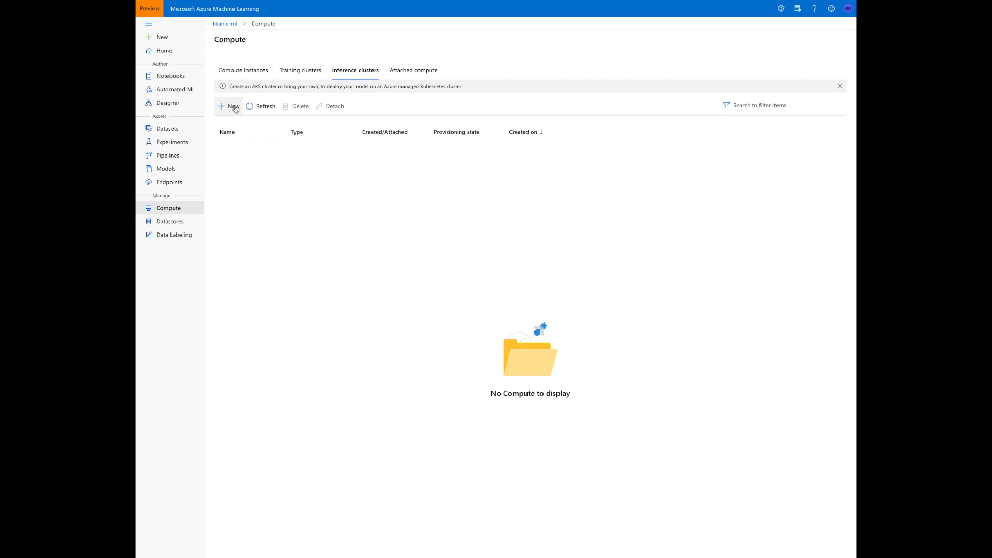
{"action": "left_click", "coordinate": [234, 107]}
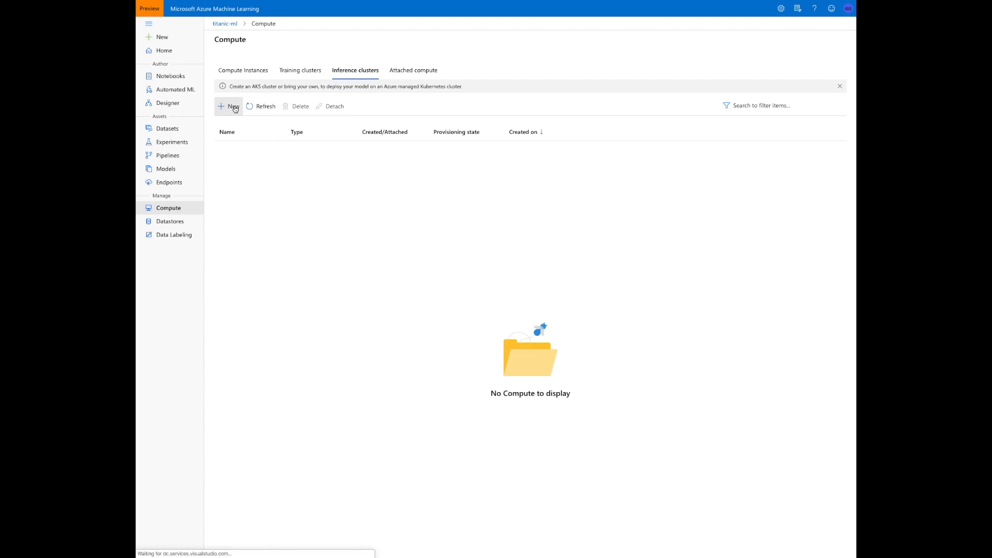
{"action": "left_click", "coordinate": [678, 94]}
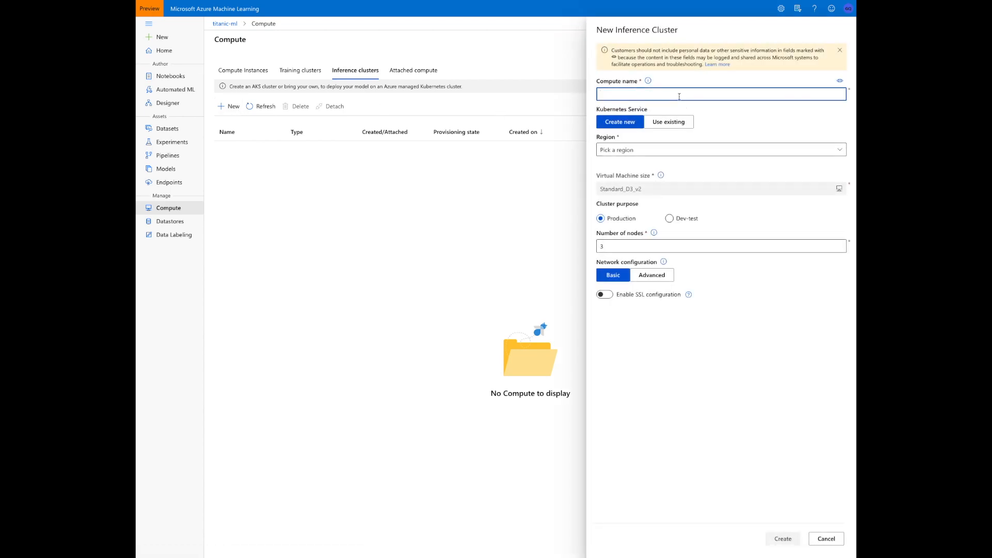
{"action": "type", "text": "titanic-aks"}
{"action": "left_click", "coordinate": [695, 148]}
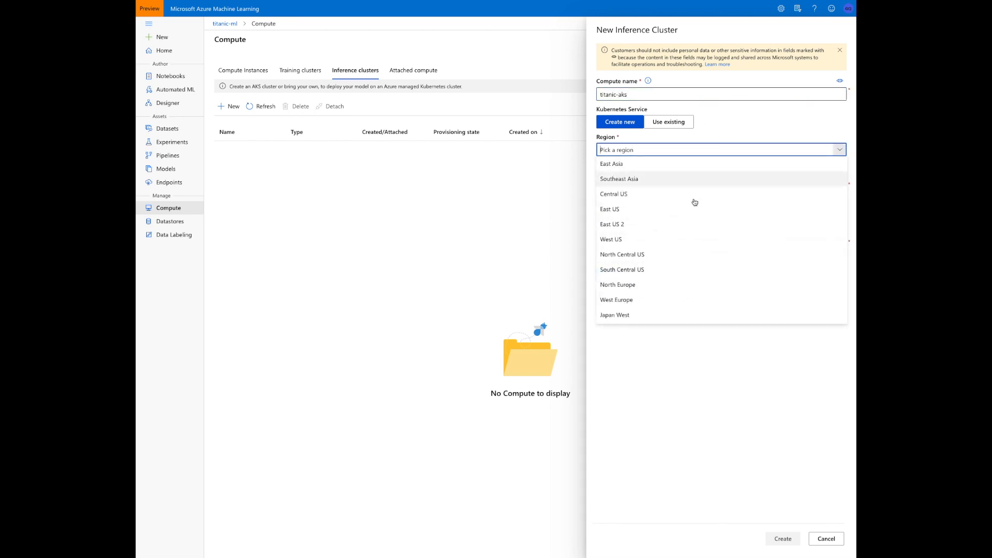
{"action": "left_click", "coordinate": [695, 297]}
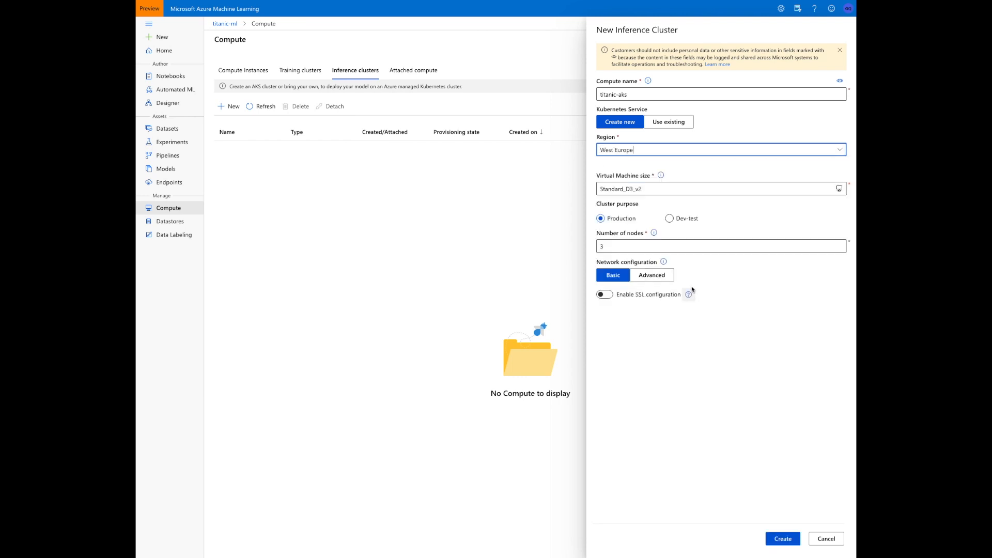
Set the cluster's virtual machine size to Standard_A2_v2 and its purpose to Dev-test with 1 node, and create it
{"action": "left_click", "coordinate": [690, 191]}
{"action": "left_click", "coordinate": [740, 203]}
{"action": "type", "text": "a2"}
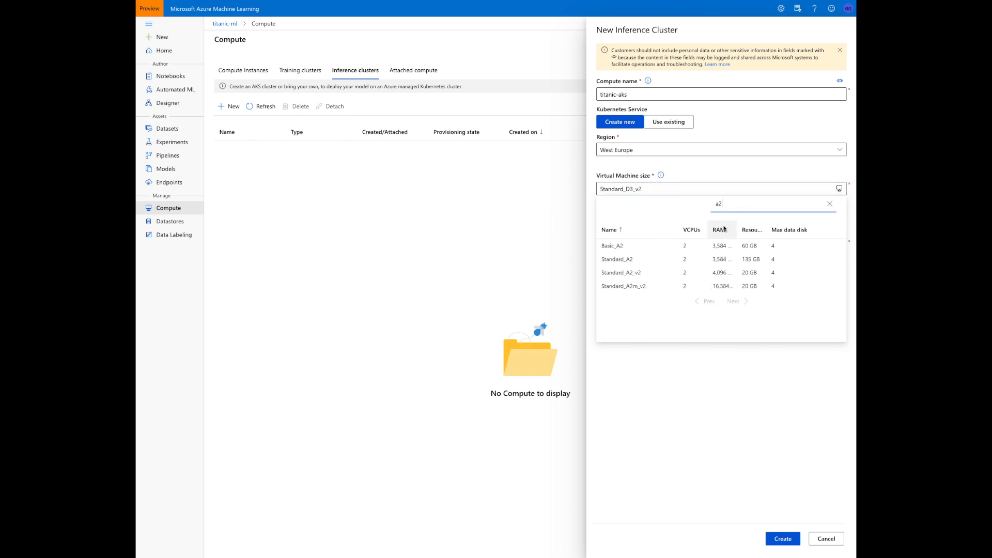
{"action": "left_click", "coordinate": [699, 272]}
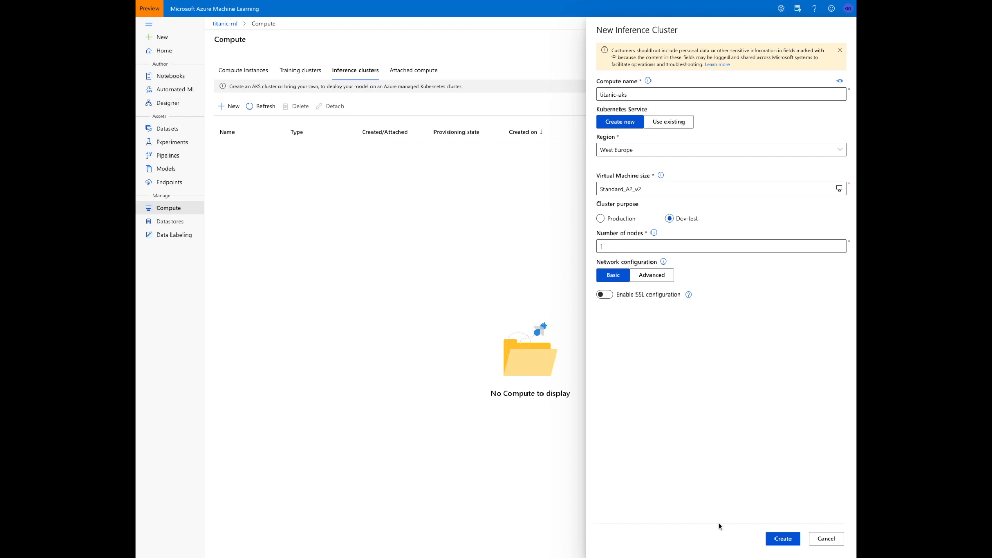
{"action": "left_click", "coordinate": [774, 538]}
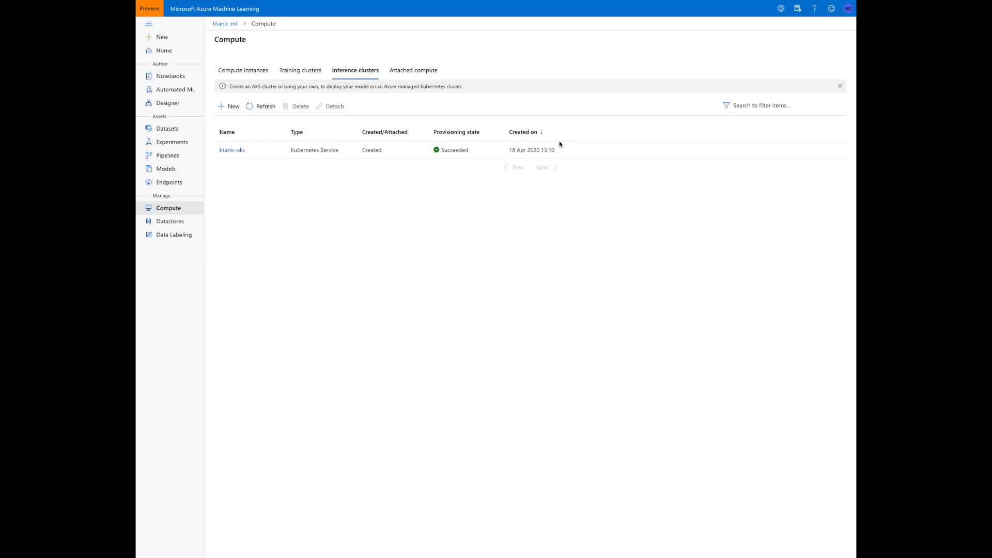
Reopen the Pipeline-Created-on-04-04-2020-2-real time inference draft and deploy it as a new real-time endpoint named titanic-endpoint on the titanic-aks compute target
{"action": "left_click", "coordinate": [168, 103]}
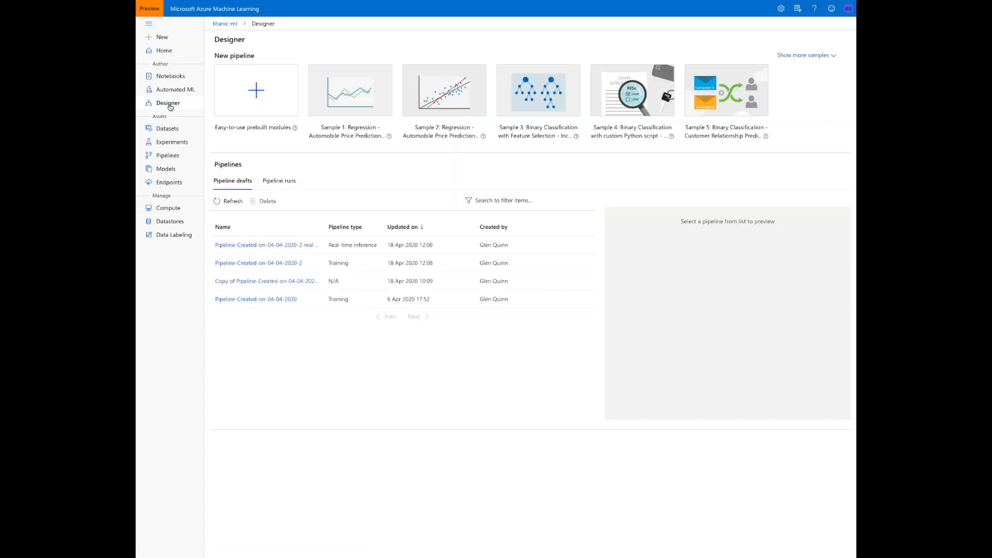
{"action": "left_click", "coordinate": [254, 246]}
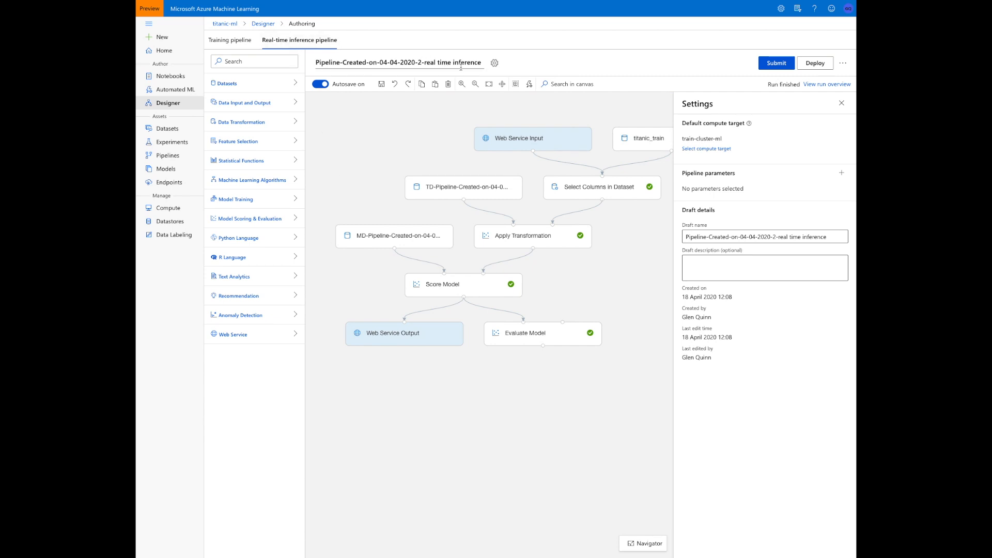
{"action": "left_click", "coordinate": [814, 64]}
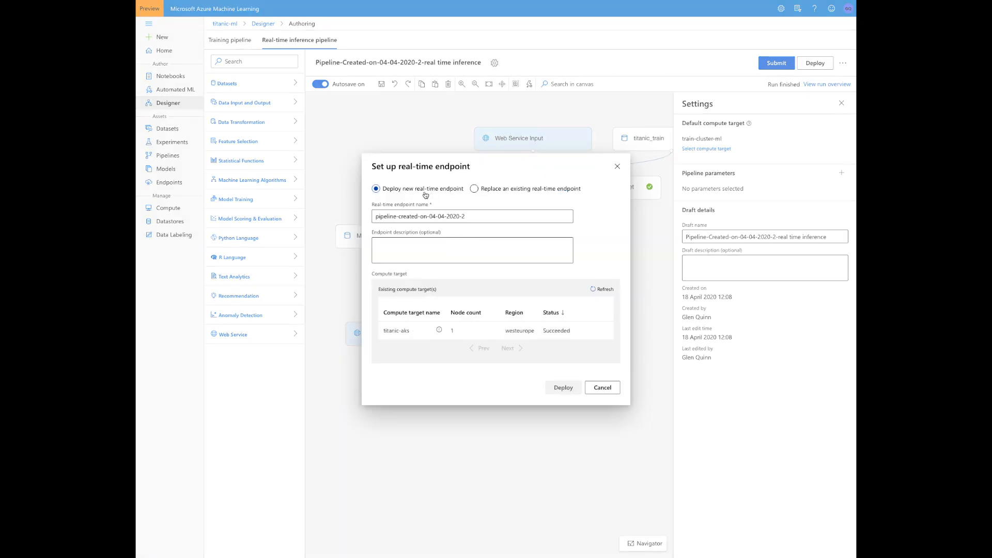
{"action": "left_click", "coordinate": [462, 218]}
{"action": "key", "text": "ctrl+a"}
{"action": "key", "text": "BackSpace"}
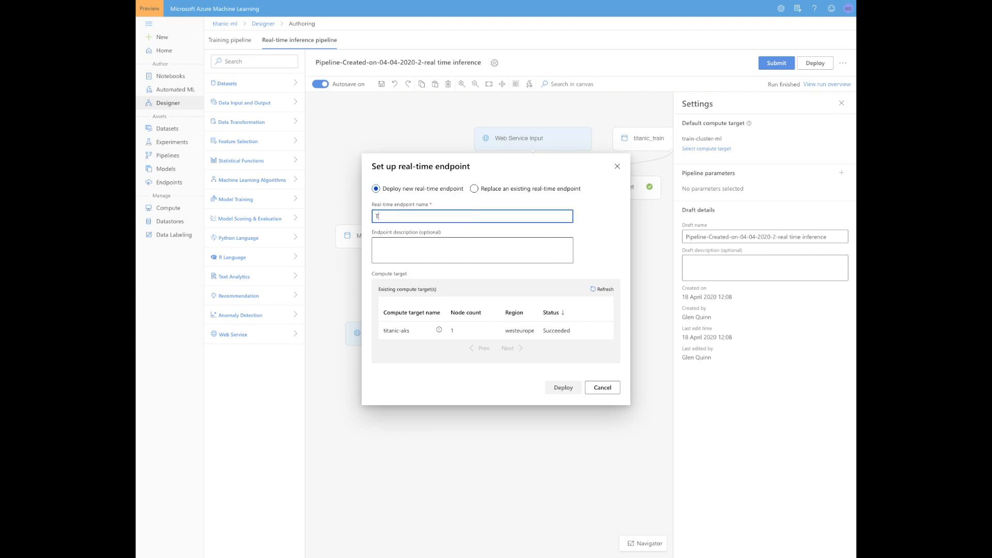
{"action": "type", "text": "titanic-endop"}
{"action": "key", "text": "BackSpace"}
{"action": "key", "text": "BackSpace"}
{"action": "type", "text": "point"}
{"action": "left_click", "coordinate": [412, 334]}
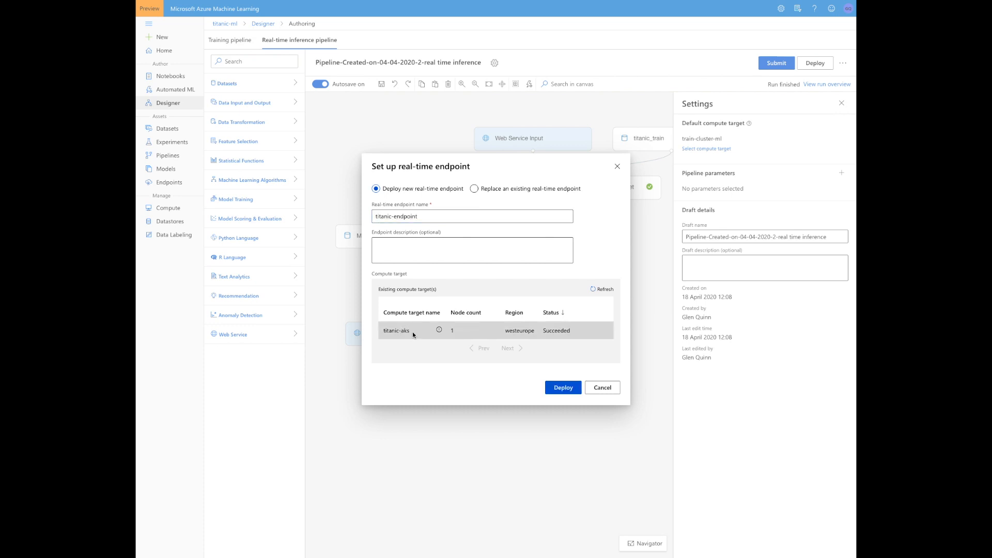
{"action": "left_click", "coordinate": [564, 387]}
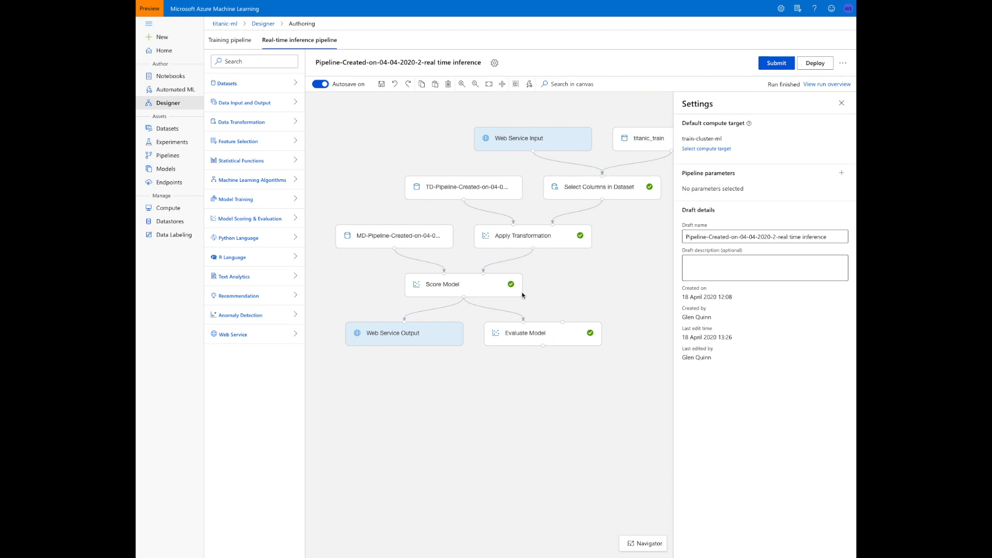
Open the deployed titanic-endpoint and test it with the prefilled sample passenger data
{"action": "left_click", "coordinate": [167, 183]}
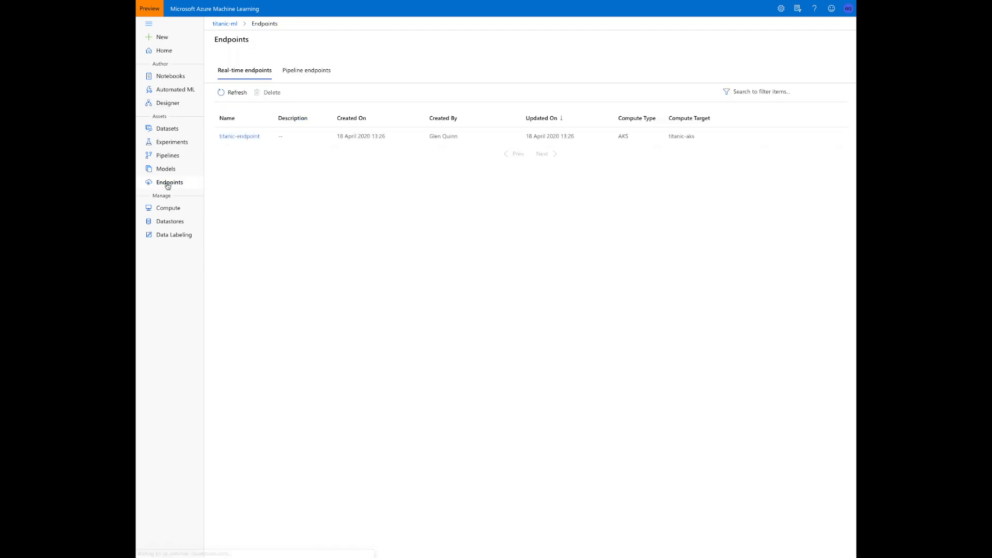
{"action": "left_click", "coordinate": [239, 137]}
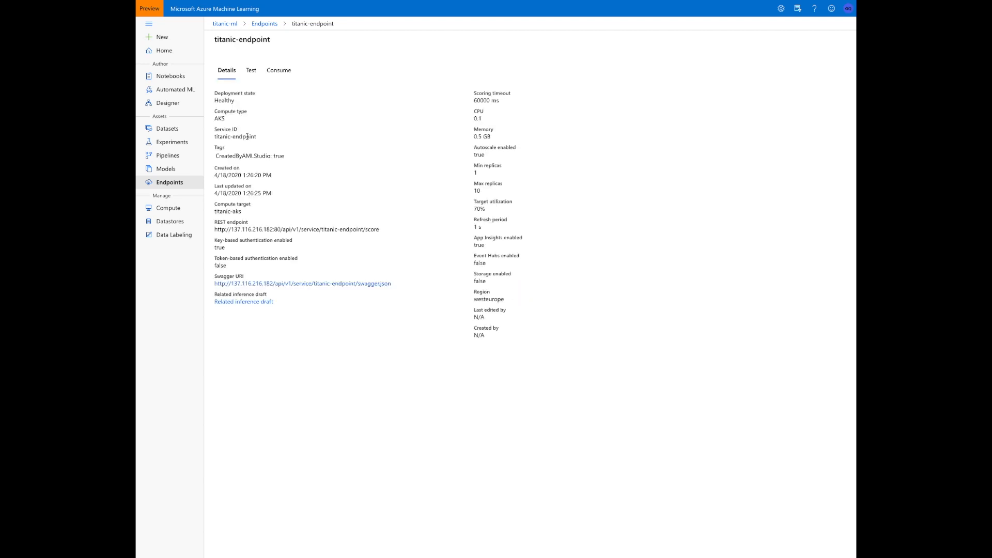
{"action": "left_click", "coordinate": [251, 72]}
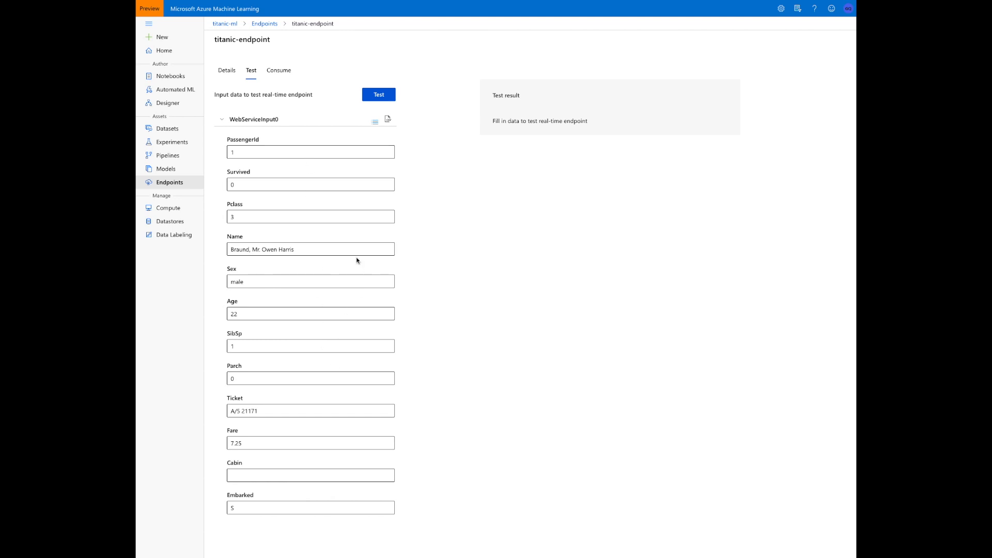
{"action": "left_click", "coordinate": [378, 96]}
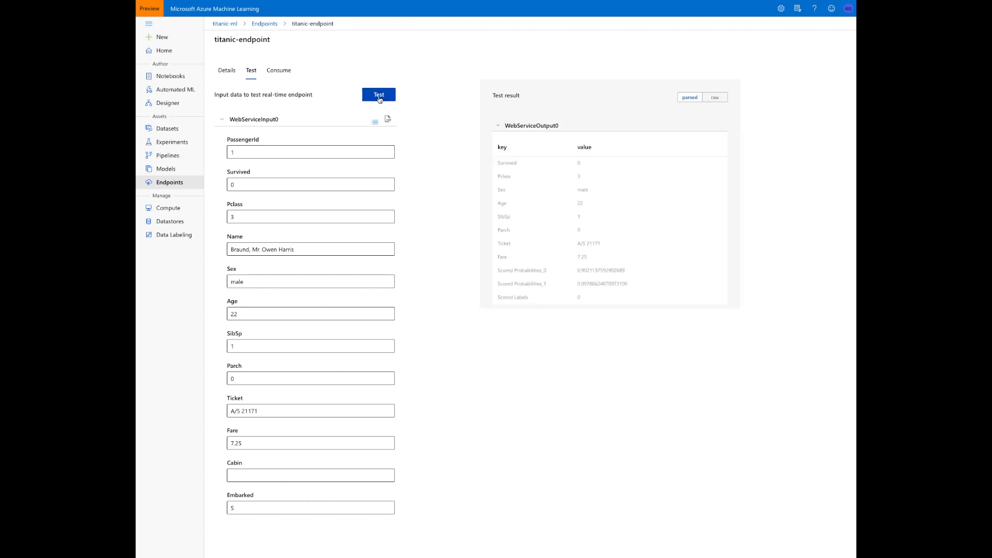